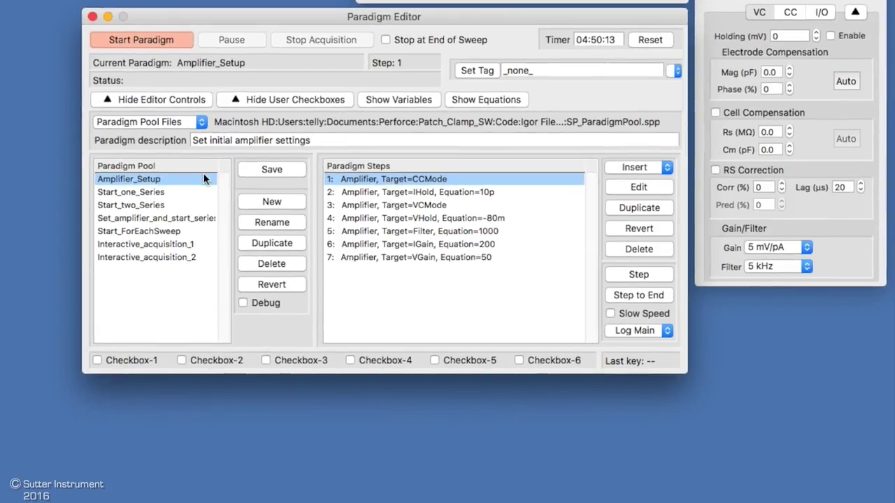
# Duplicate the Start_ForEachSweep paradigm as webinar_example and append "plus more..." to its description.
pyautogui.click(168, 231)
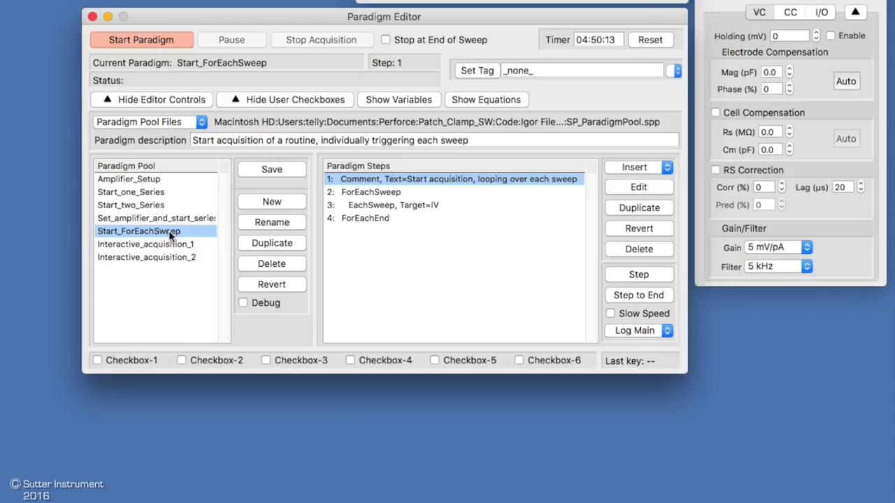
pyautogui.click(268, 244)
pyautogui.write('webinar_example')
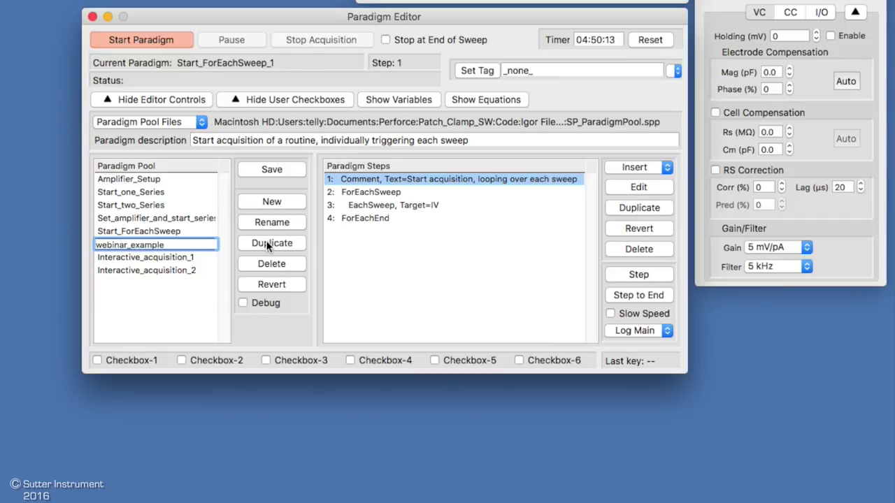
pyautogui.press('Return')
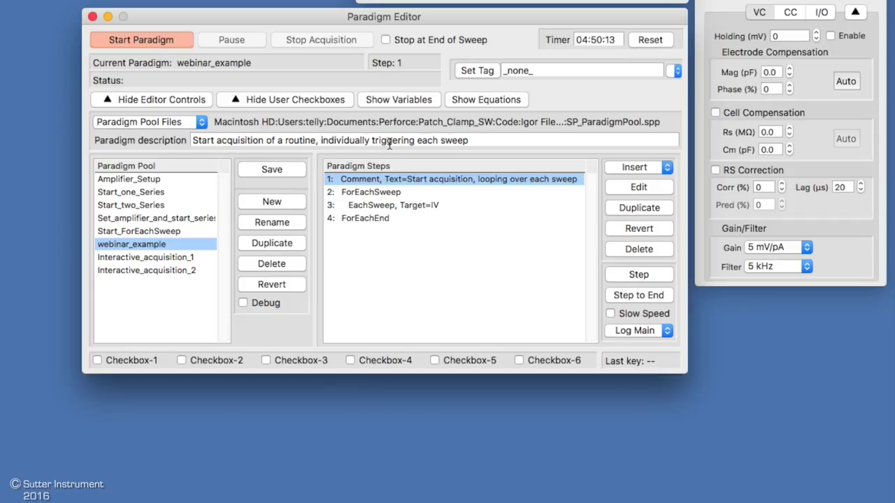
pyautogui.click(479, 141)
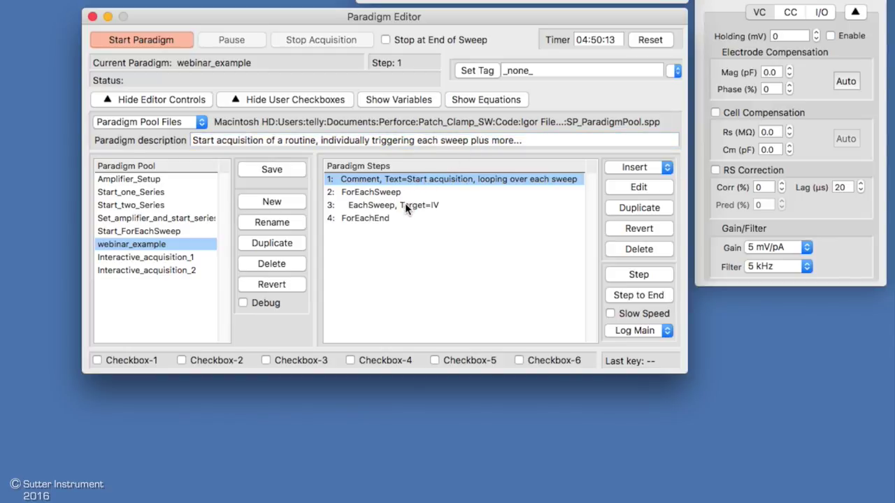
# Insert a Set Variable step after the EachSweep step that assigns the equation m[1] to paradigm variable p[1].
pyautogui.click(405, 206)
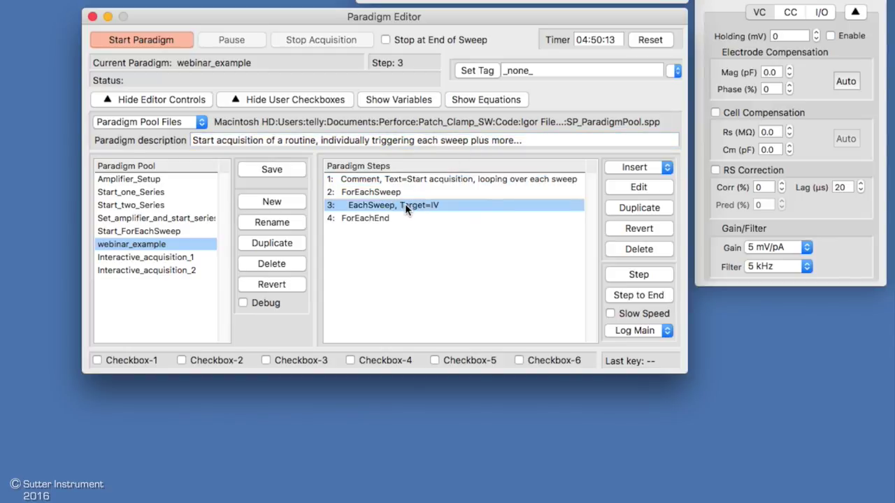
pyautogui.click(643, 168)
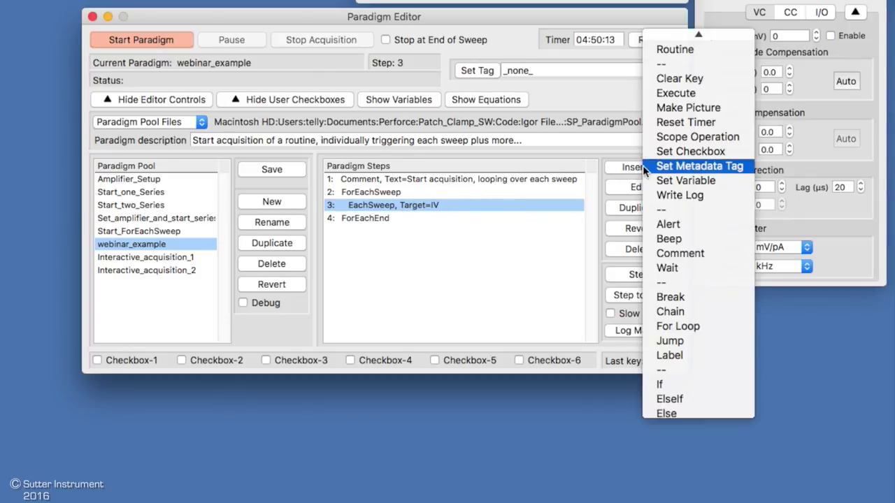
pyautogui.click(711, 182)
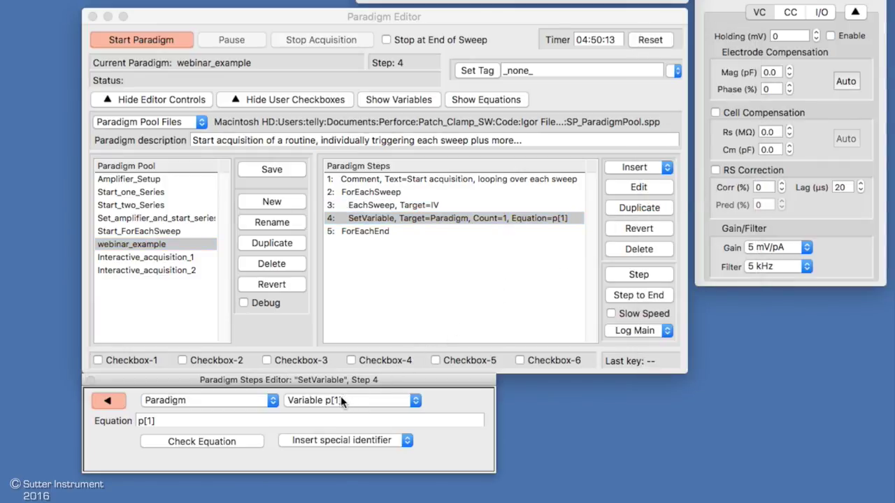
pyautogui.click(143, 421)
pyautogui.press('BackSpace')
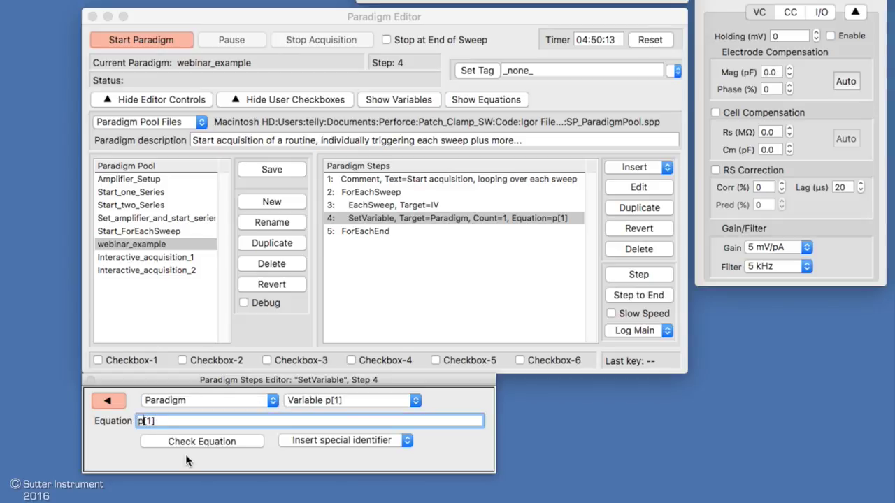
pyautogui.write('m')
pyautogui.press('Return')
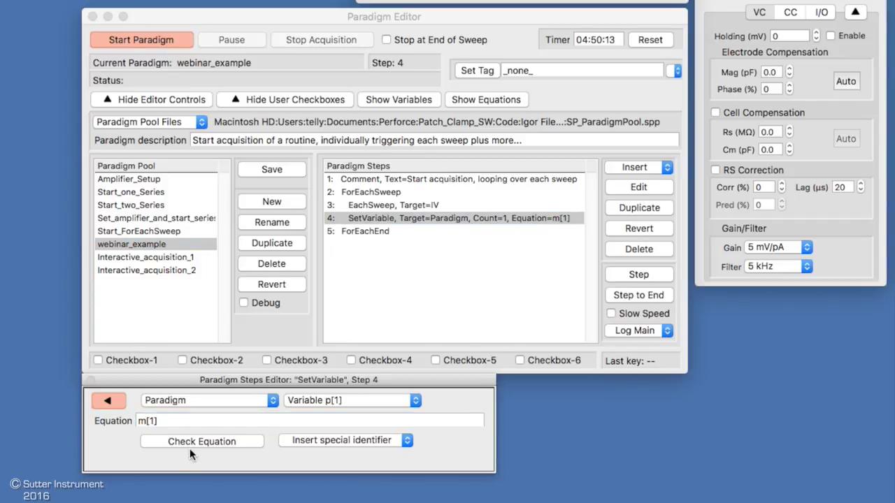
pyautogui.click(108, 401)
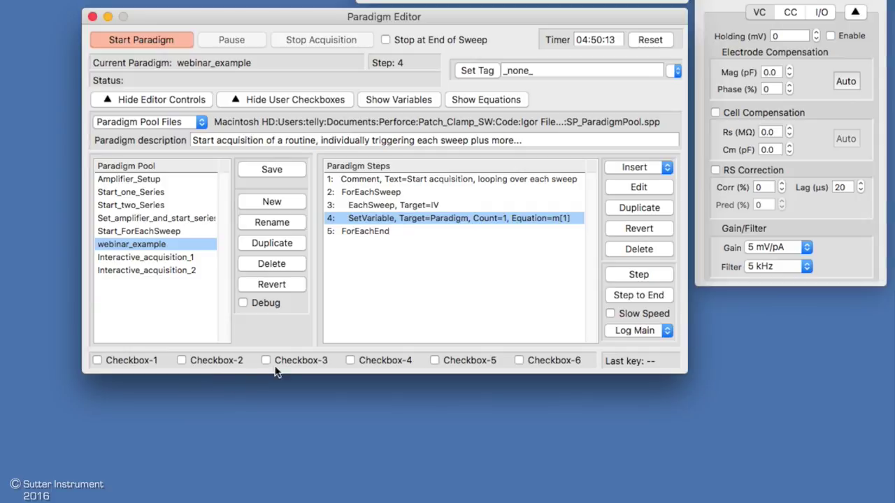
# Insert an If step after the SetVariable step with the condition p[1] > -200p.
pyautogui.click(639, 172)
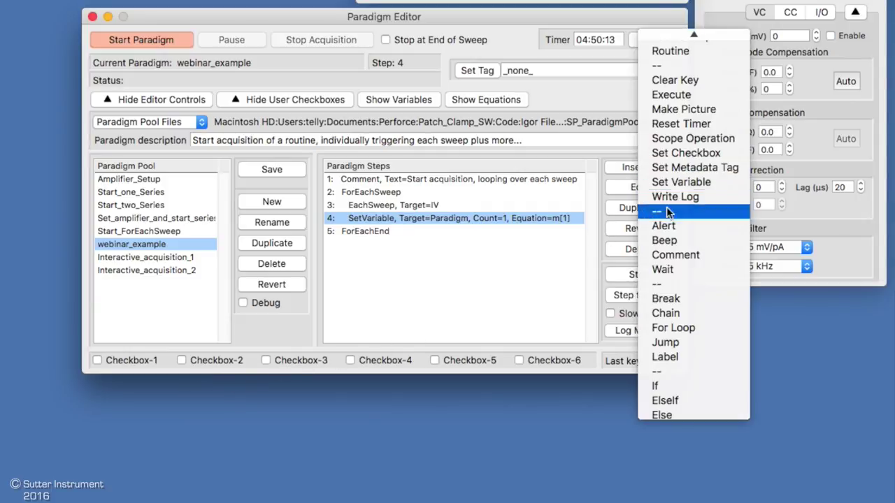
pyautogui.click(657, 387)
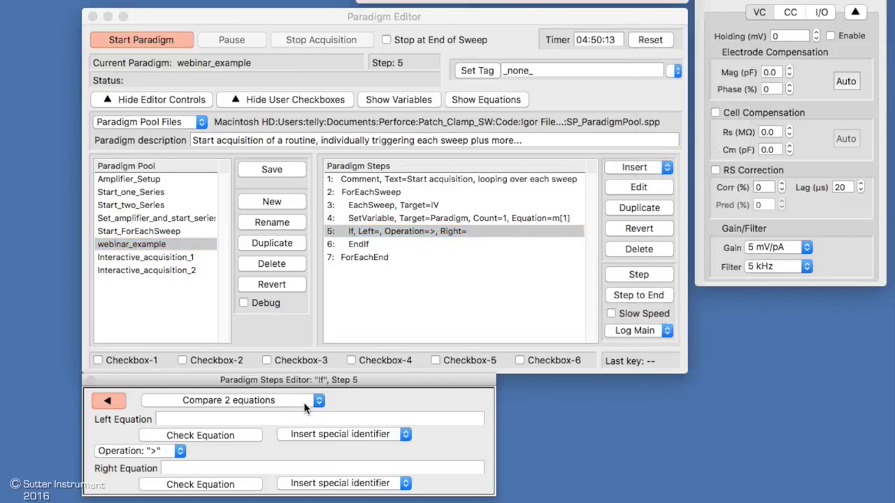
pyautogui.click(240, 416)
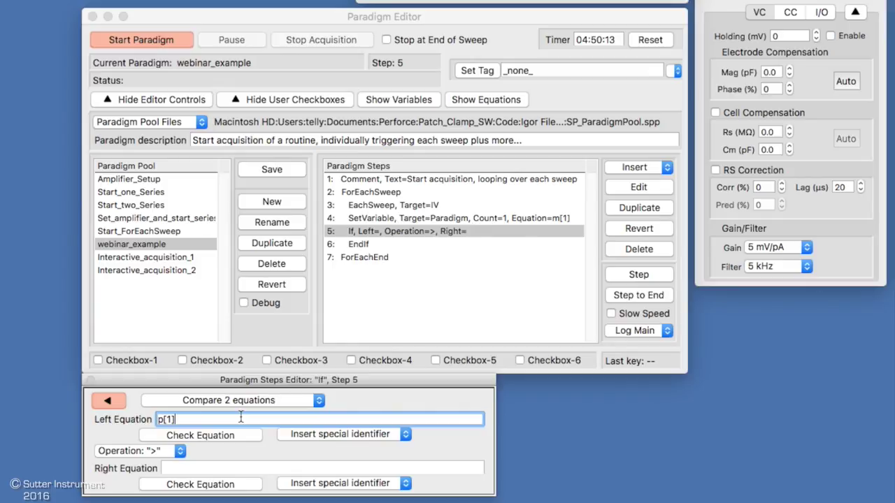
pyautogui.press('Return')
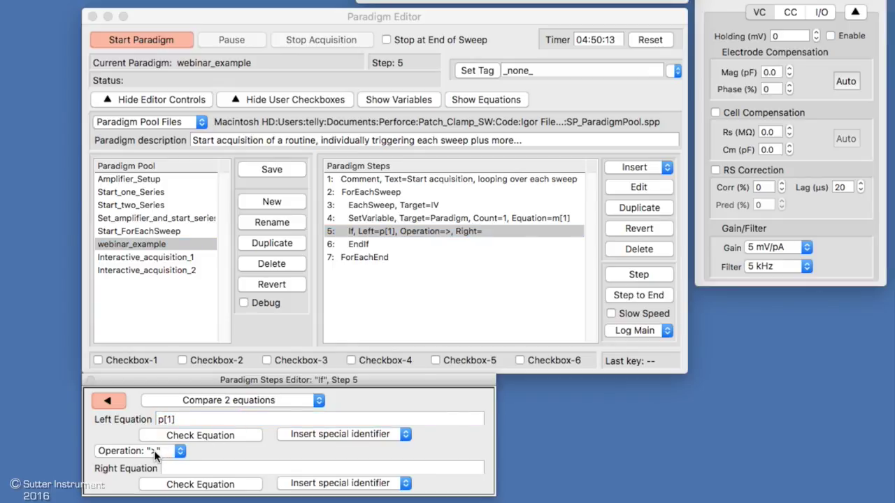
pyautogui.click(174, 469)
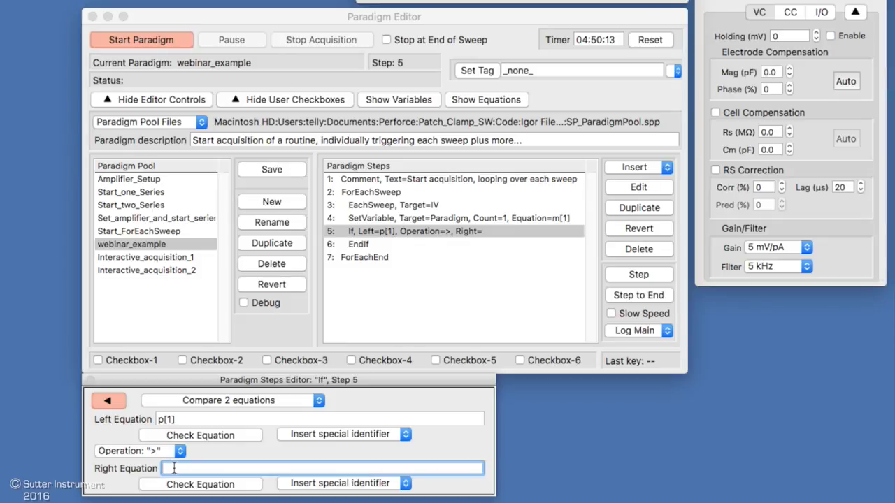
pyautogui.write('-200p')
pyautogui.press('Return')
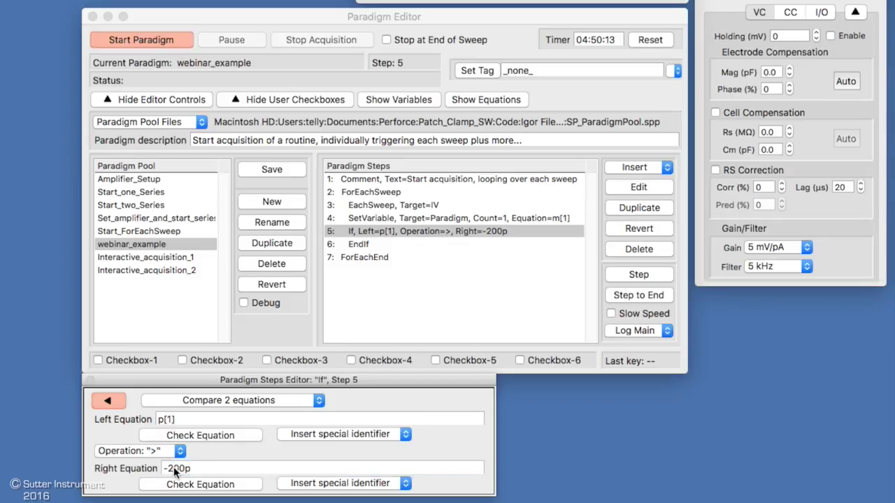
pyautogui.click(118, 404)
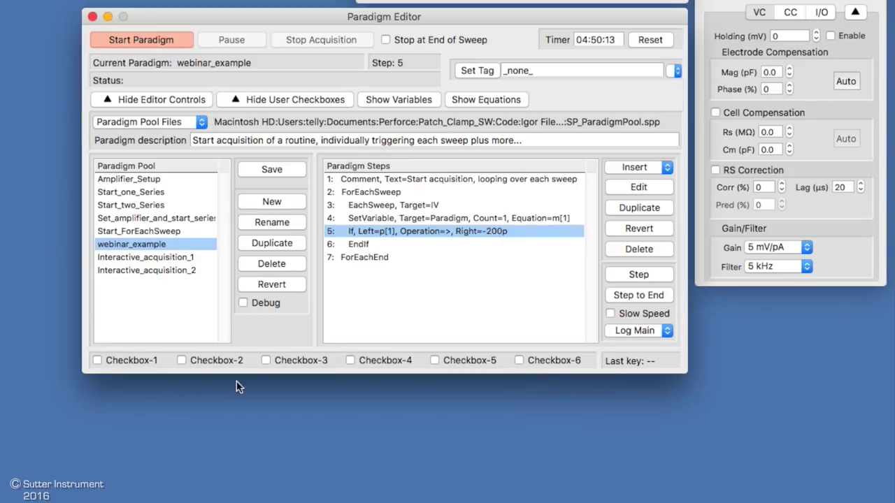
# Insert a Break step inside the If block and set its break kind to ForLoop.
pyautogui.click(640, 168)
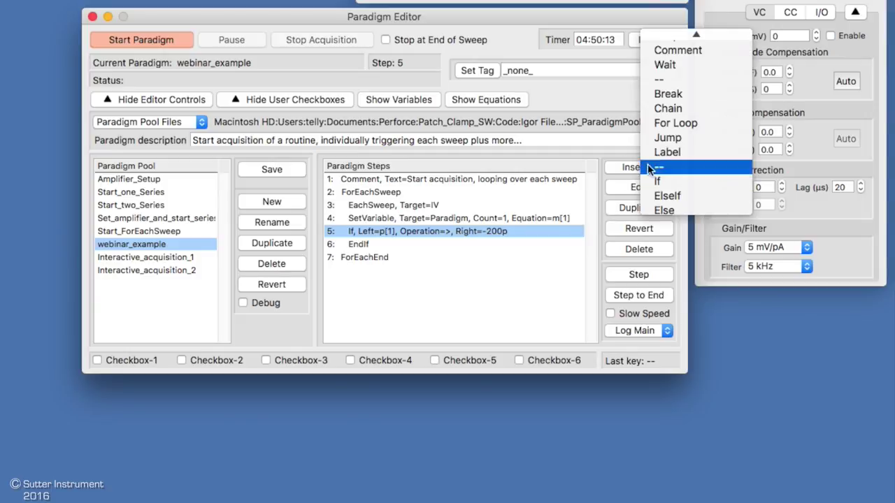
pyautogui.scroll(5, 674, 102)
pyautogui.click(672, 101)
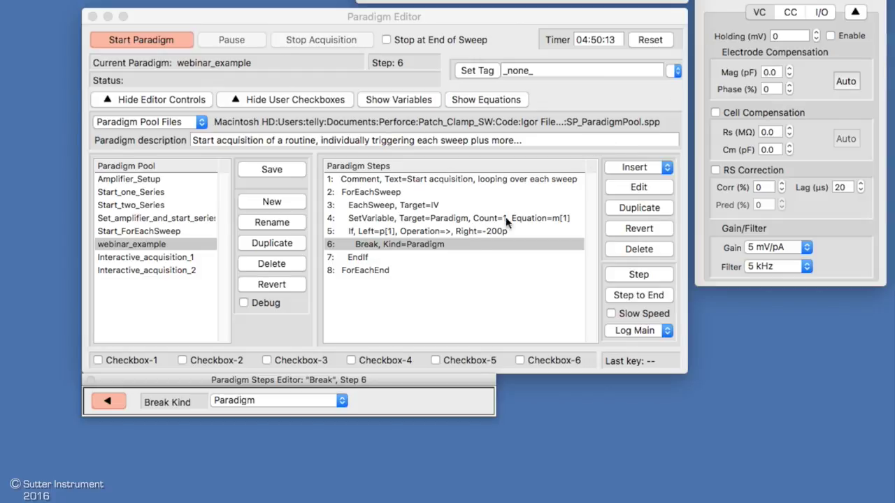
pyautogui.click(342, 401)
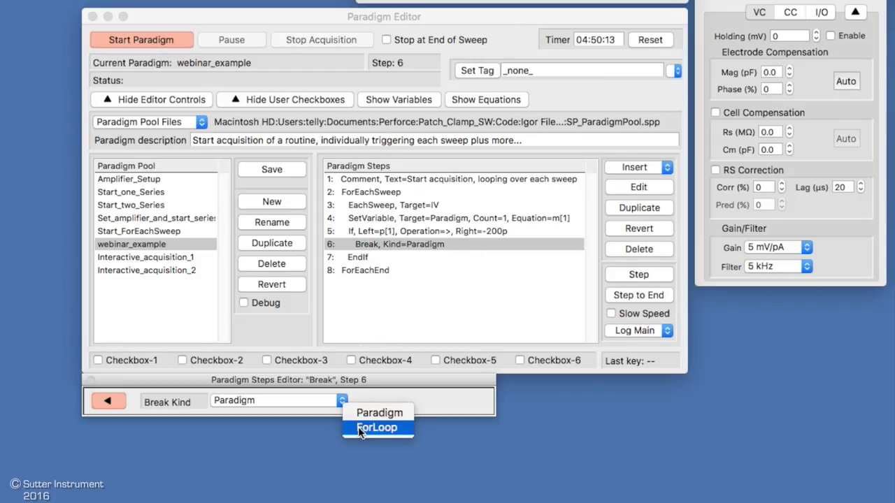
pyautogui.click(360, 428)
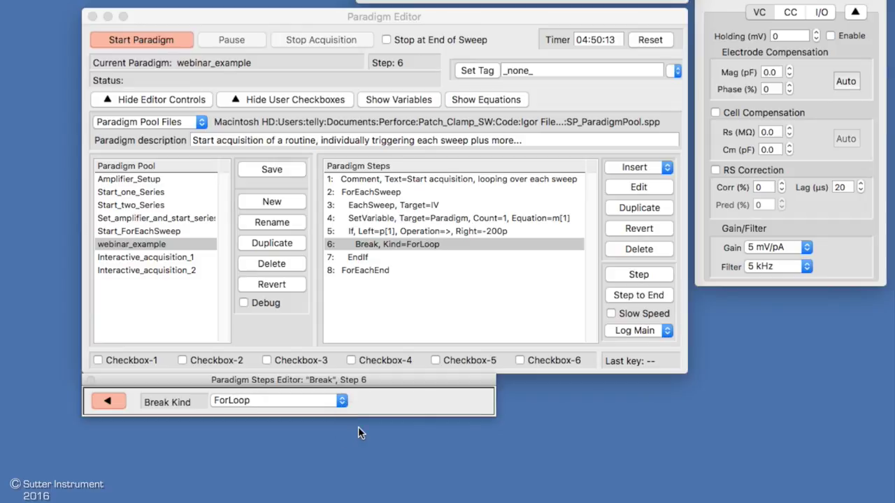
pyautogui.click(109, 401)
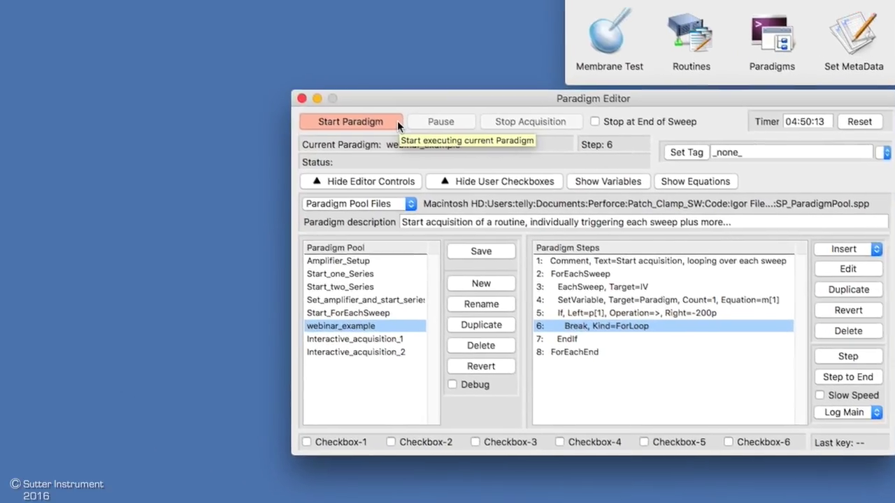
# Run the webinar_example paradigm and close the IV scope window once the sweeps have been acquired.
pyautogui.click(396, 122)
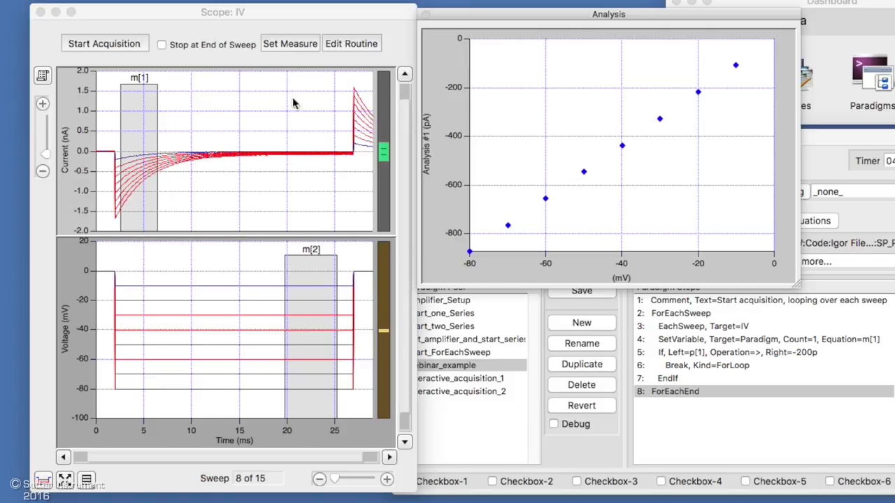
pyautogui.click(41, 13)
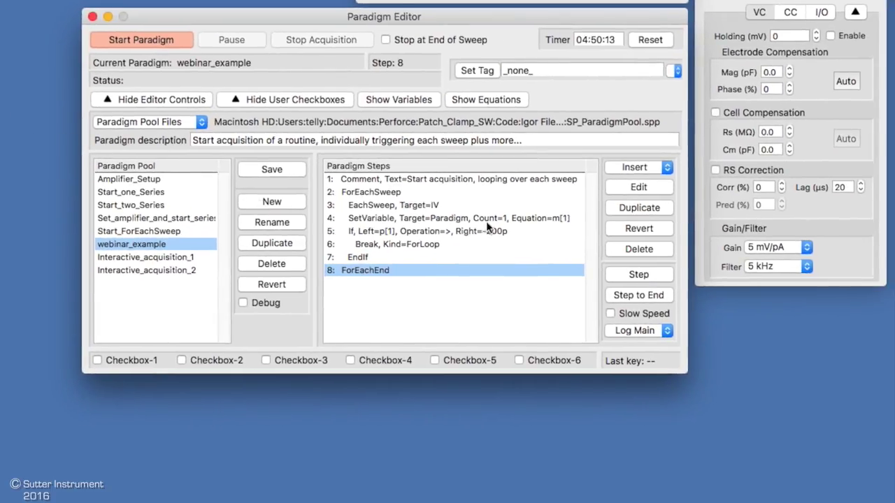
# Insert a For Loop after the ForEachEnd step with a maximum loop count of 2.
pyautogui.click(637, 168)
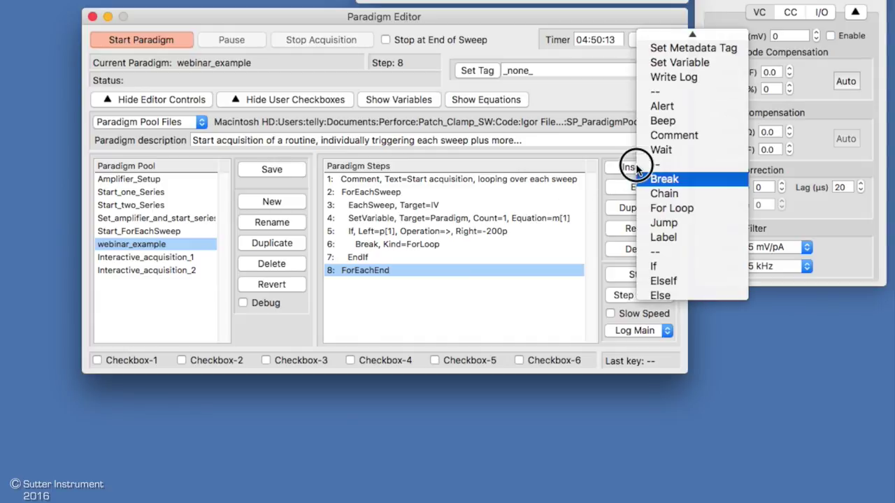
pyautogui.click(670, 204)
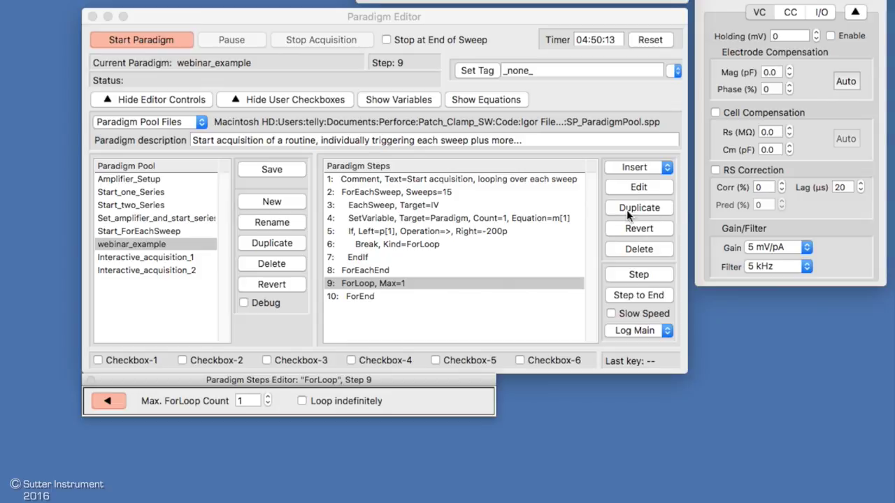
pyautogui.click(268, 397)
pyautogui.click(109, 402)
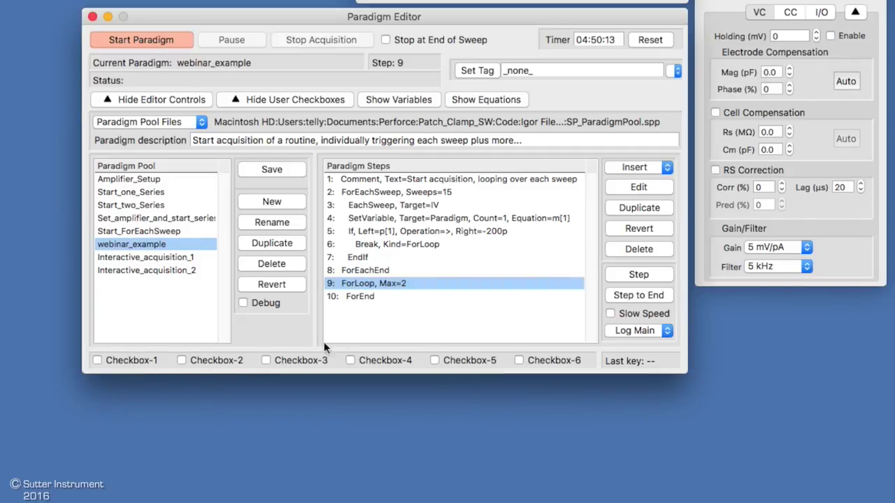
# Insert a Routine step inside the new ForLoop and set its target routine to Bowtie_Test.
pyautogui.click(635, 167)
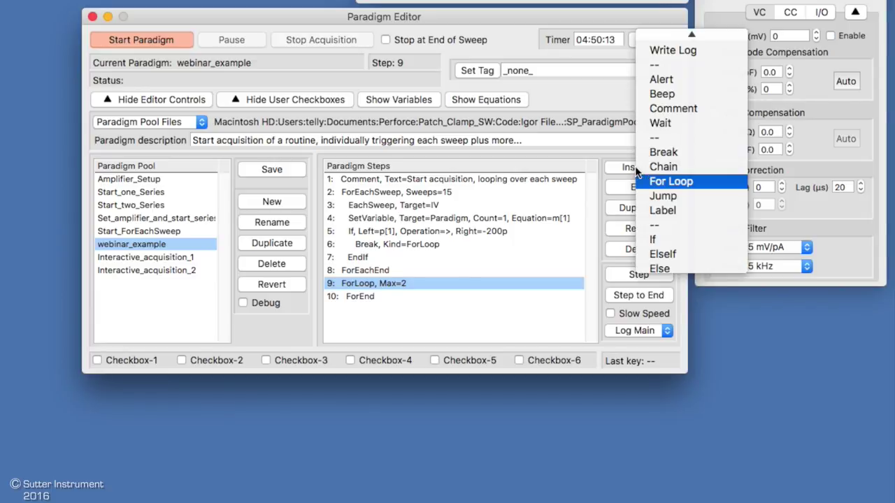
pyautogui.moveTo(657, 35)
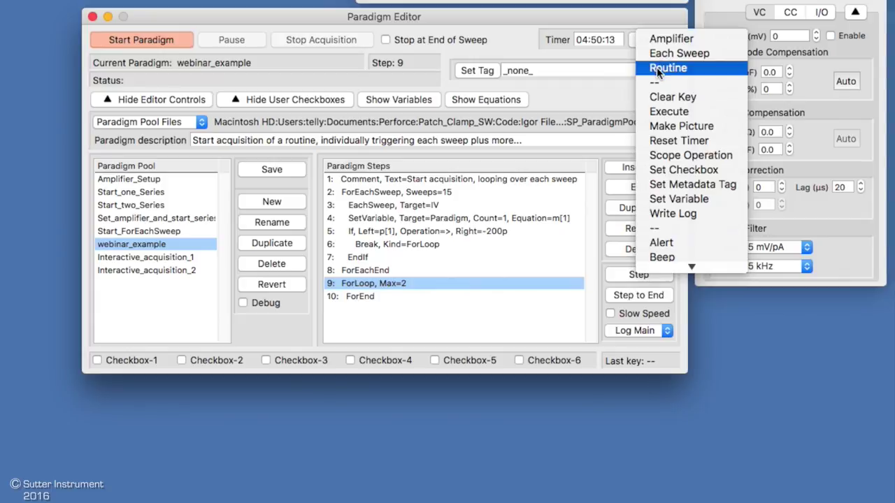
pyautogui.click(657, 68)
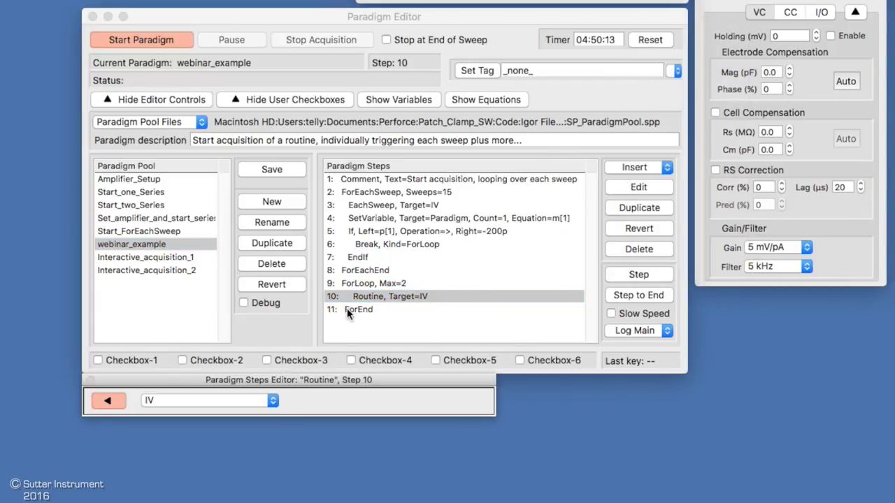
pyautogui.click(272, 401)
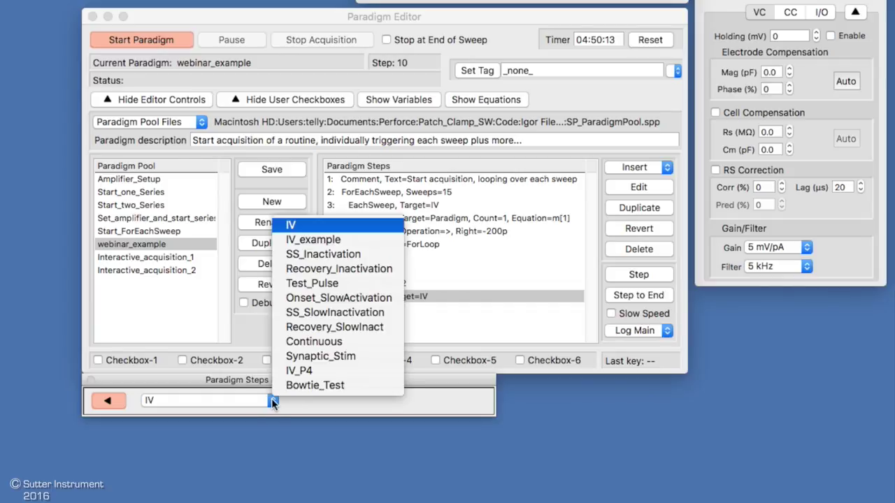
pyautogui.click(306, 386)
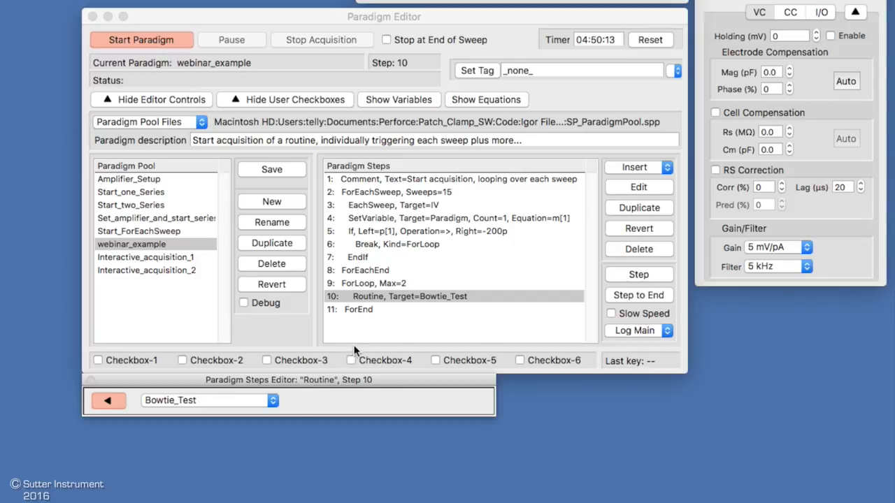
# Insert a Routine step targeting IV after the ForEnd step and run the webinar_example paradigm.
pyautogui.click(363, 311)
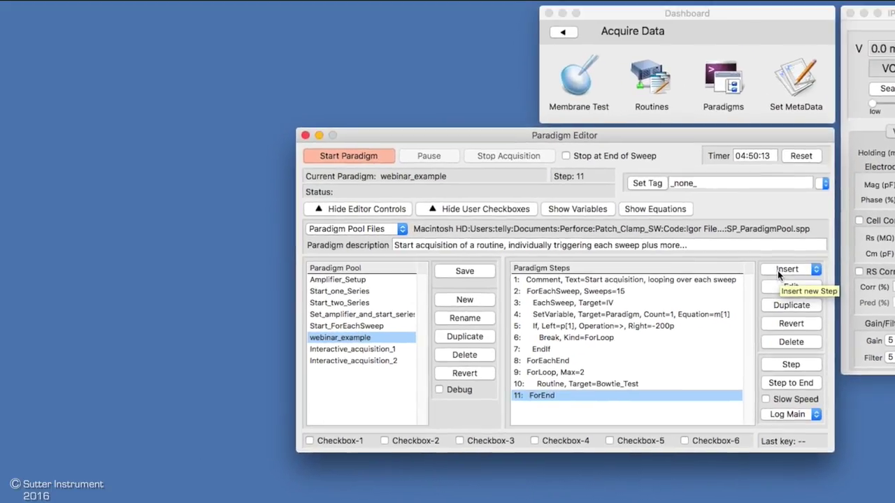
pyautogui.click(733, 234)
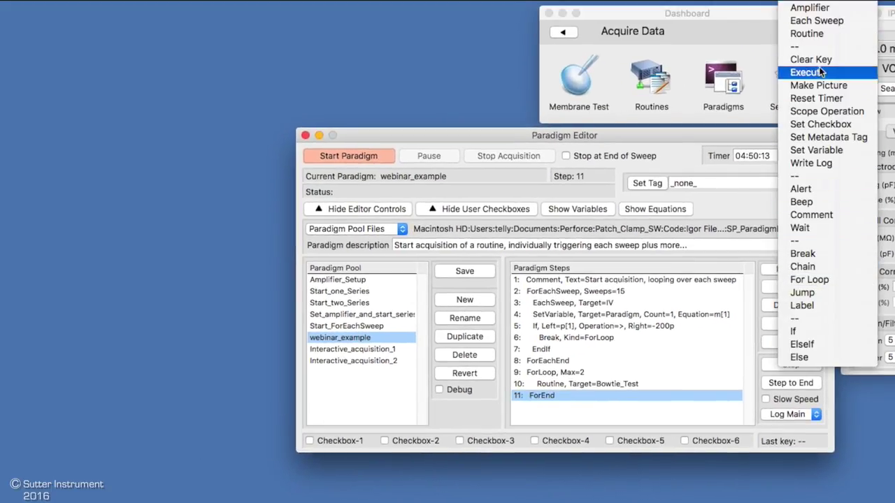
pyautogui.click(812, 35)
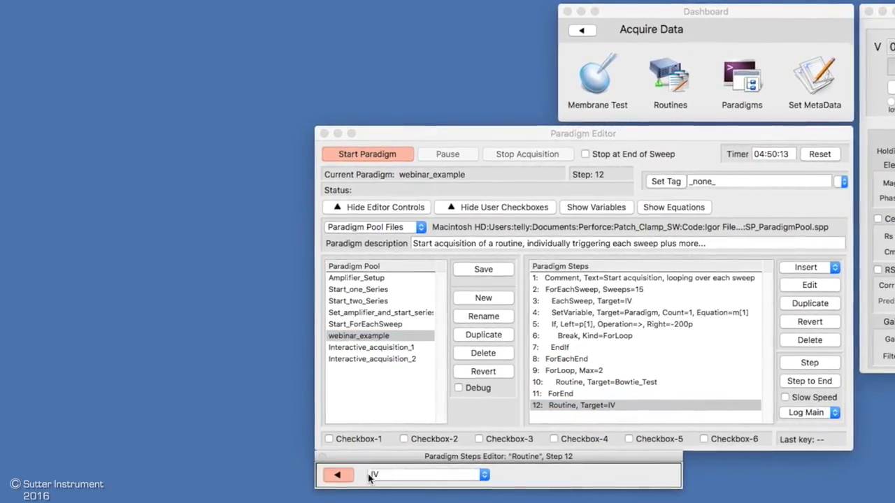
pyautogui.click(336, 476)
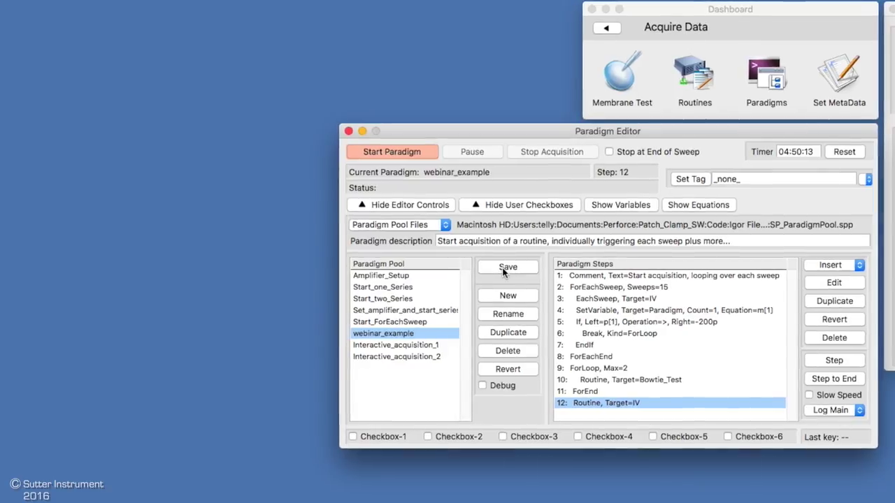
pyautogui.click(426, 152)
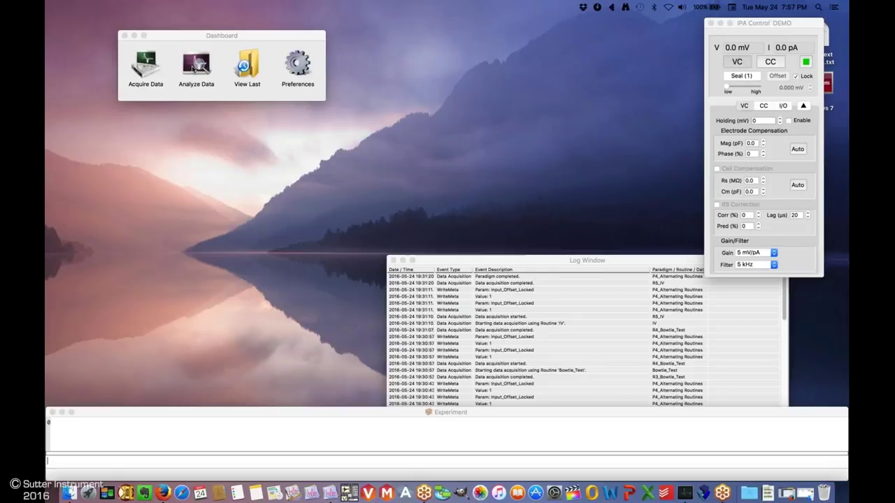
# Open the Data Navigator, preview the P4_Alternating Routines paradigm and select the R2_S1_IV series within its R2_IV routine.
pyautogui.click(195, 67)
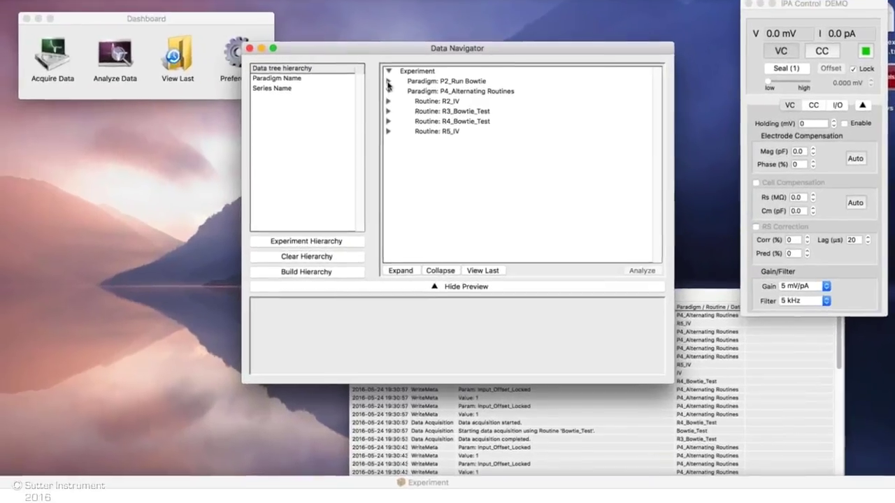
pyautogui.click(389, 82)
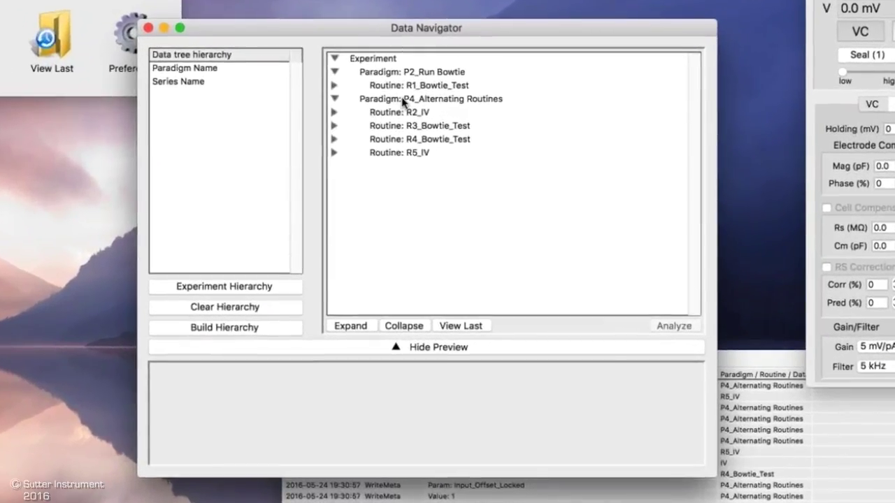
pyautogui.click(403, 100)
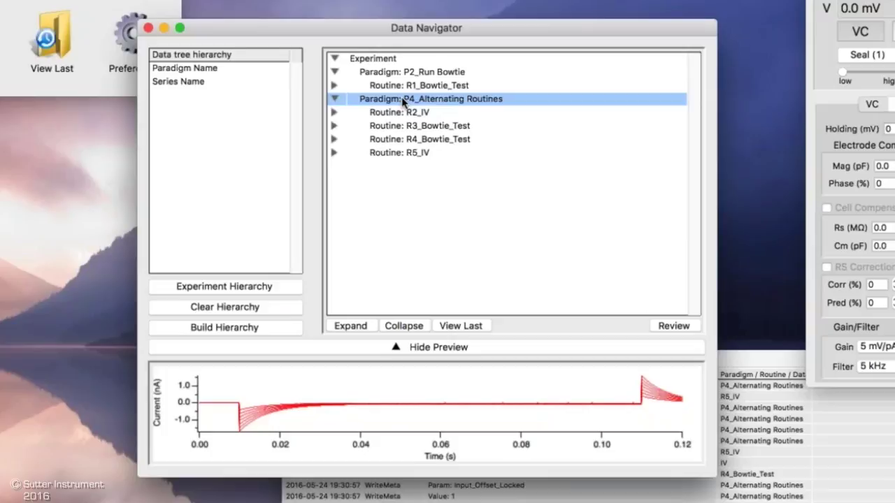
pyautogui.click(335, 113)
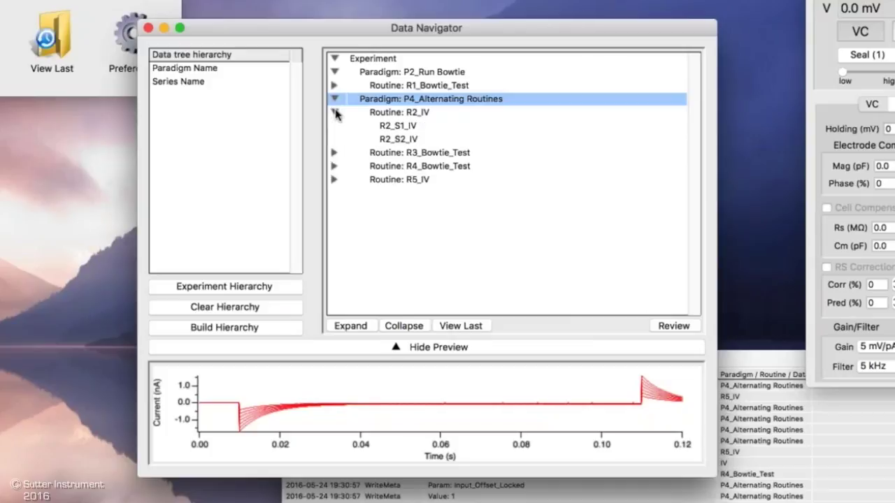
pyautogui.click(400, 126)
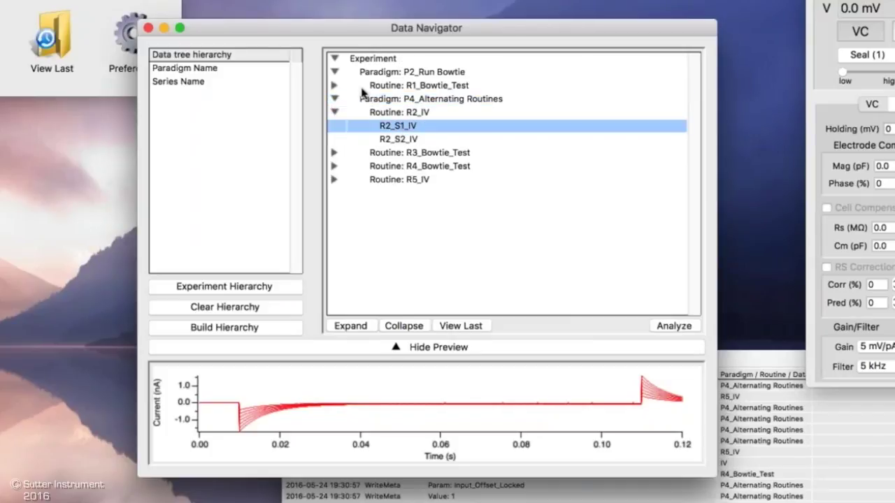
# Collapse the P2_Run Bowtie paradigm, open the R2_IV routine for analysis and close its scope window after viewing the sweeps.
pyautogui.click(335, 72)
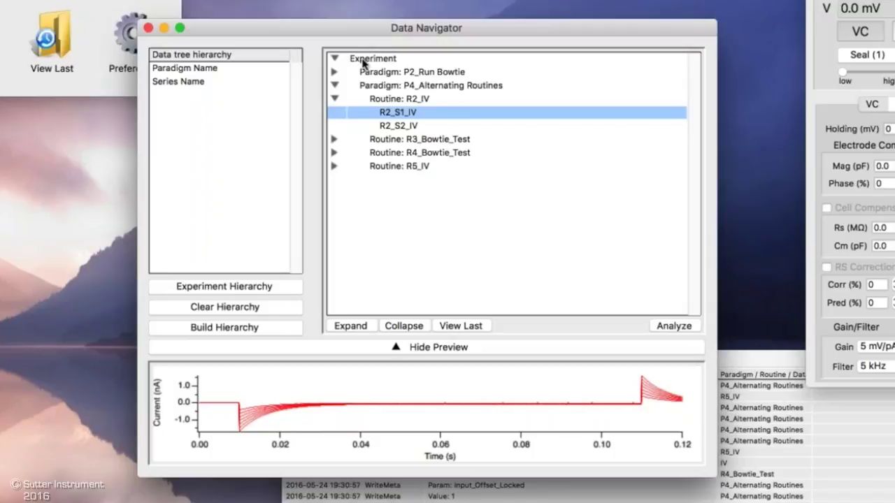
pyautogui.click(397, 89)
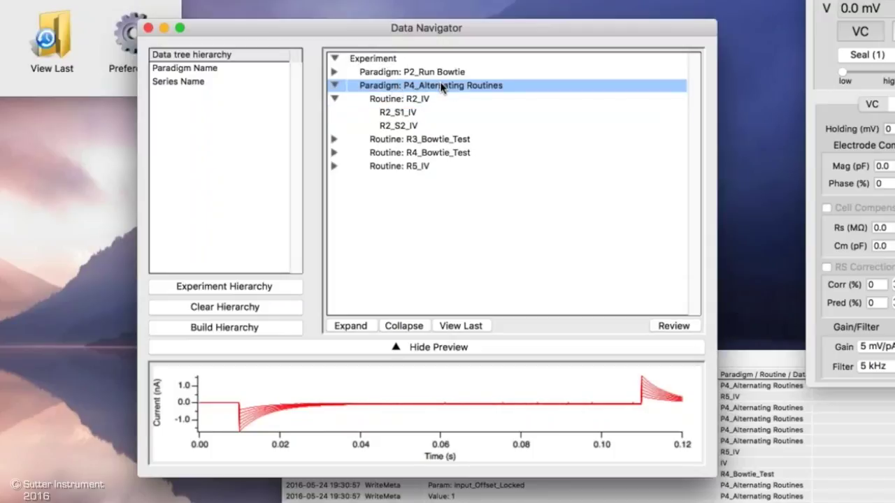
pyautogui.click(402, 99)
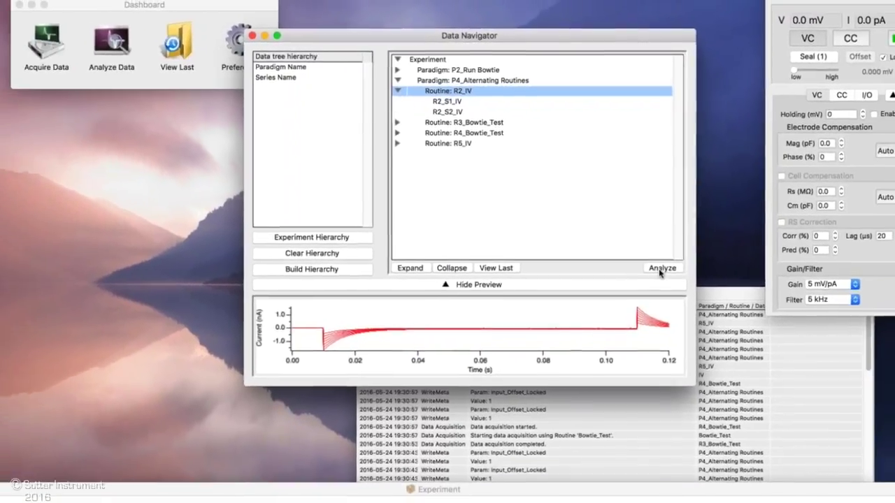
pyautogui.click(665, 286)
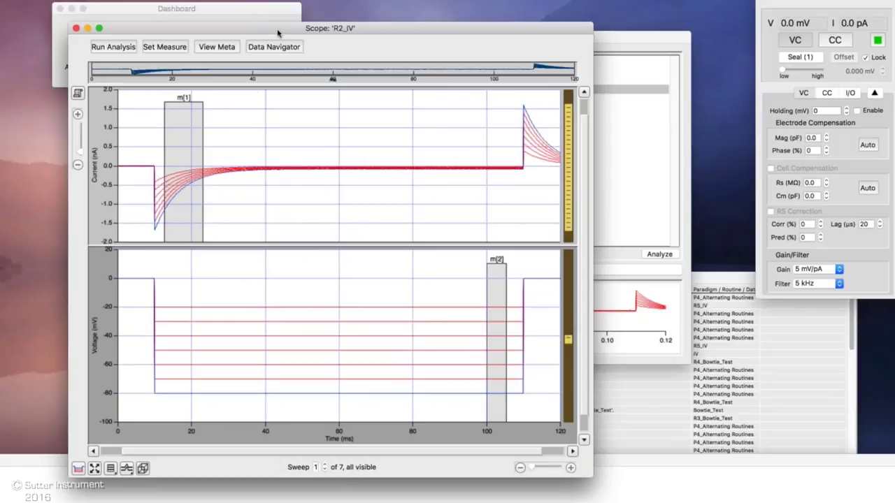
pyautogui.click(75, 29)
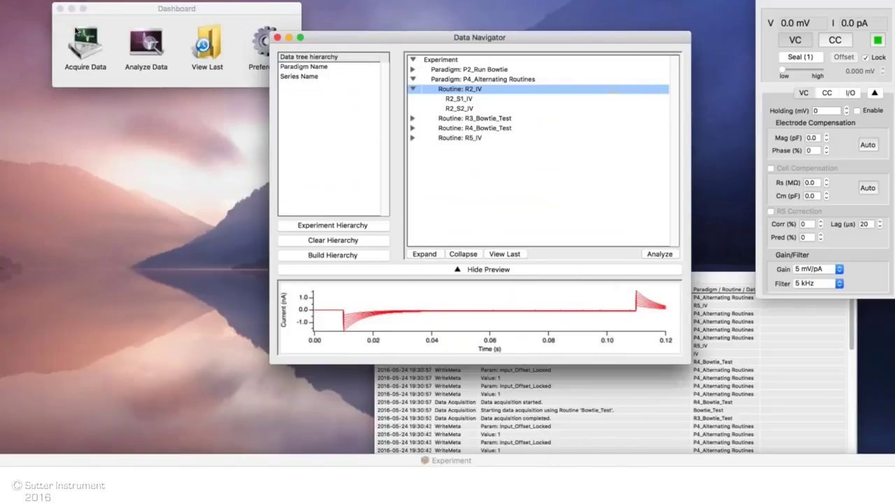
# Review the P4_Alternating Routines paradigm, magnify and browse its Bowtie sweeps along the time axis, and restore the full view.
pyautogui.click(447, 79)
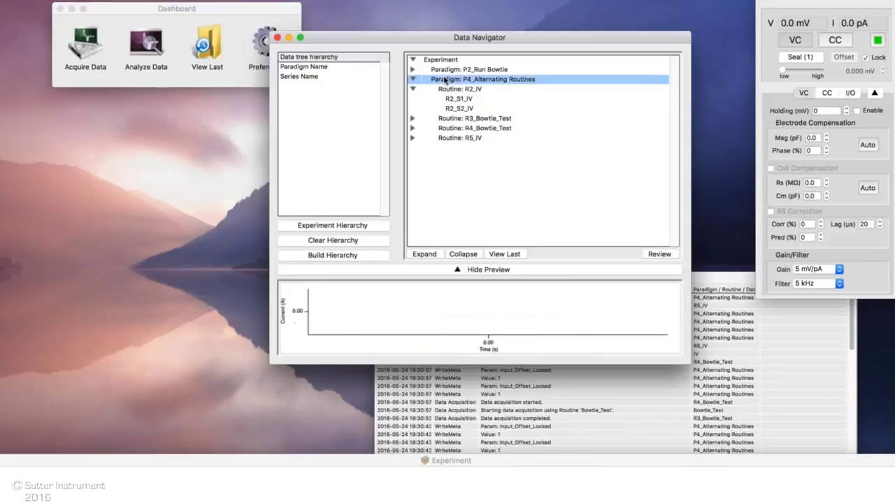
pyautogui.click(659, 255)
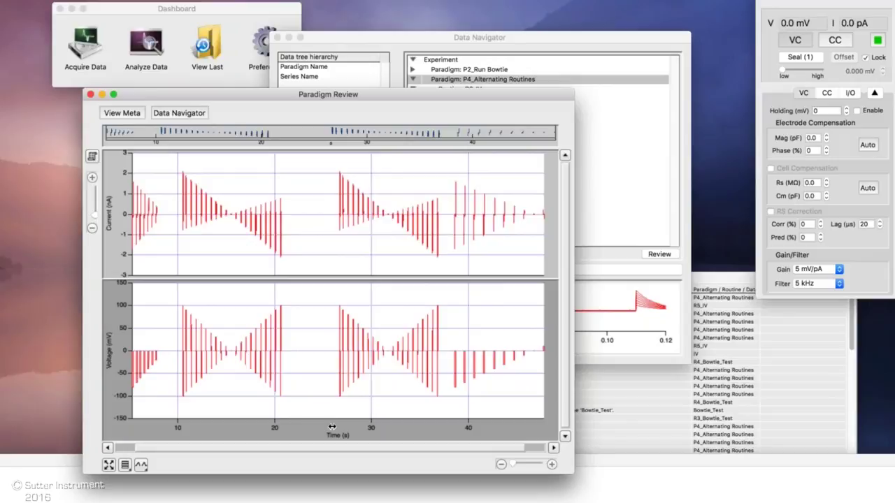
pyautogui.moveTo(333, 424); pyautogui.dragTo(371, 425)
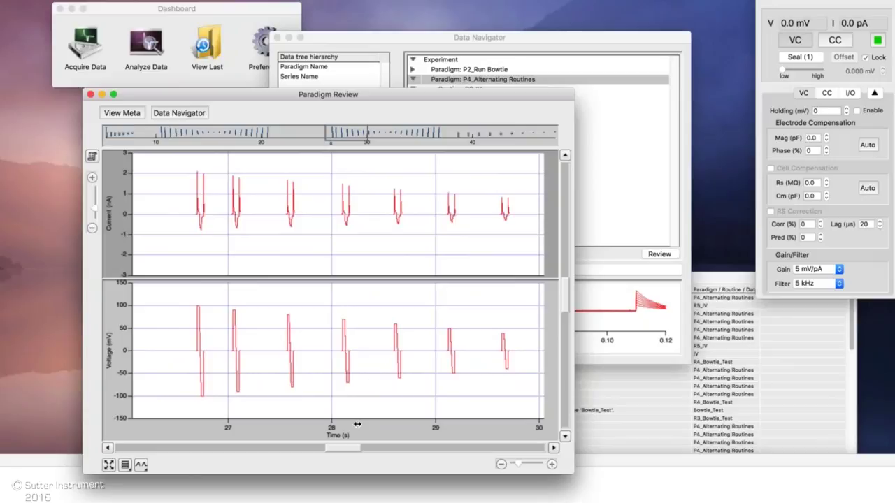
pyautogui.moveTo(357, 424); pyautogui.dragTo(183, 418)
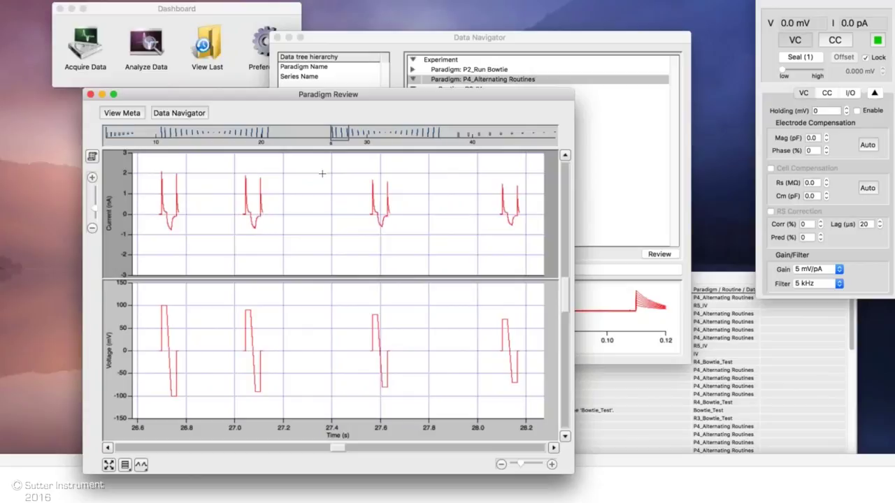
pyautogui.moveTo(341, 134); pyautogui.dragTo(251, 135)
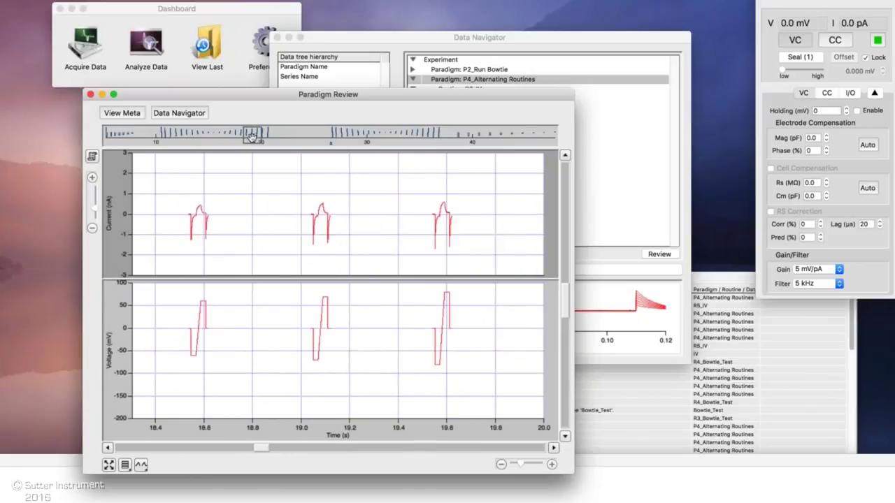
pyautogui.click(110, 465)
# Analyze the R4_S2_Bowtie_Test series from the paradigm review, inspect its sweeps in the scope and close the scope window.
pyautogui.click(346, 354)
pyautogui.rightClick(346, 355)
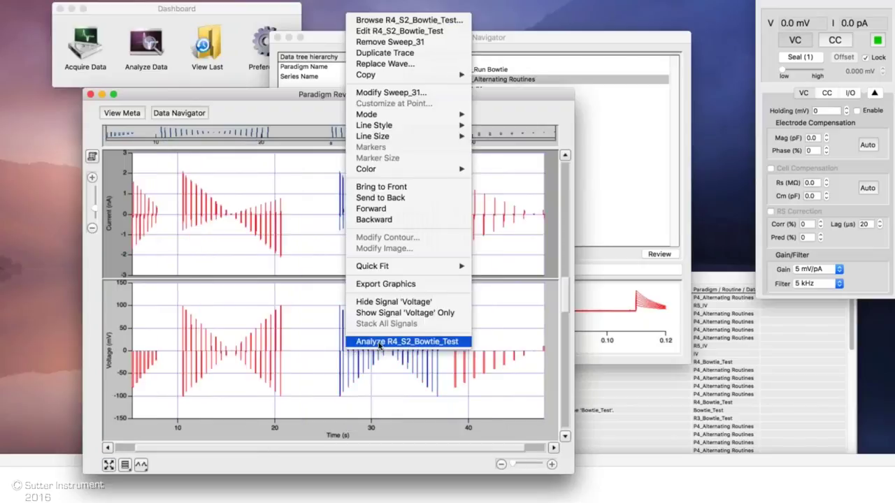
pyautogui.click(378, 342)
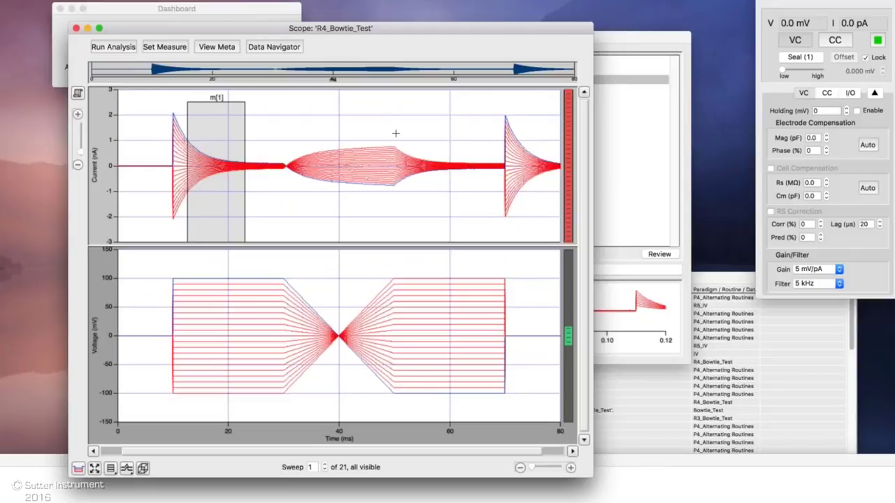
pyautogui.click(363, 153)
pyautogui.click(430, 300)
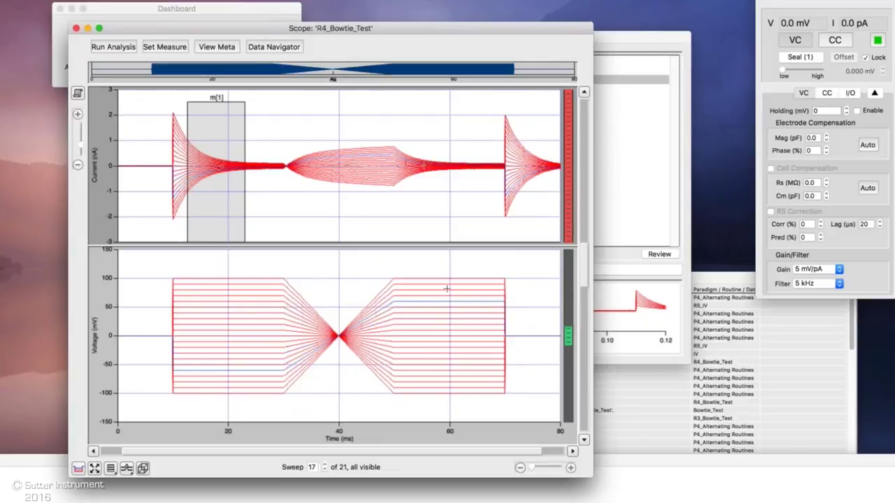
pyautogui.moveTo(581, 336); pyautogui.dragTo(572, 333)
pyautogui.click(76, 28)
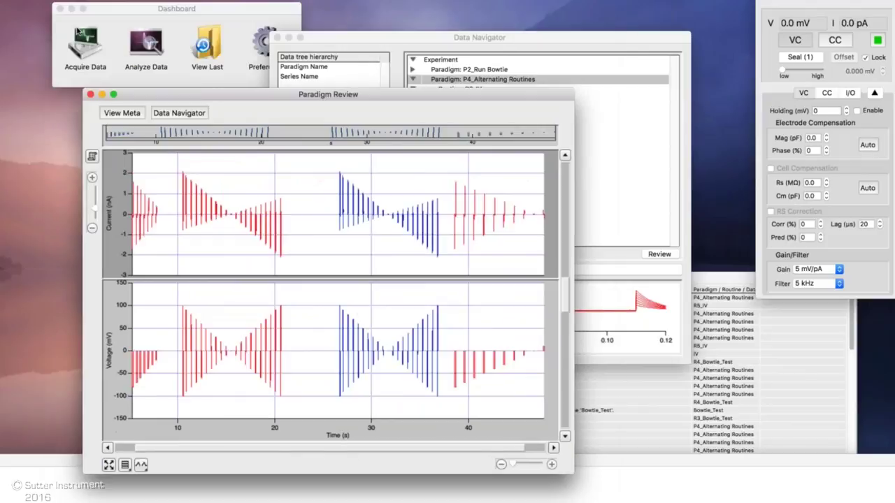
# Open the metadata review for the P4_Alternating Routines paradigm and place the Data Navigator beside it.
pyautogui.click(491, 40)
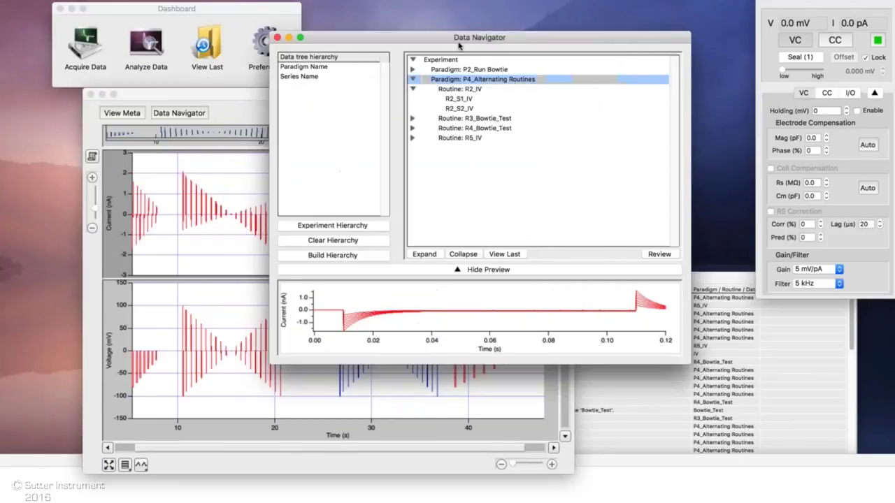
pyautogui.rightClick(482, 83)
pyautogui.click(519, 99)
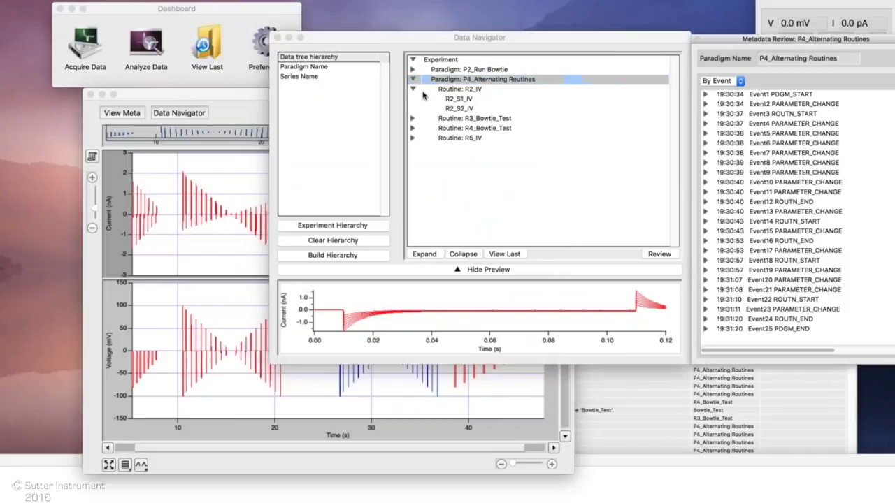
pyautogui.moveTo(656, 40); pyautogui.dragTo(449, 29)
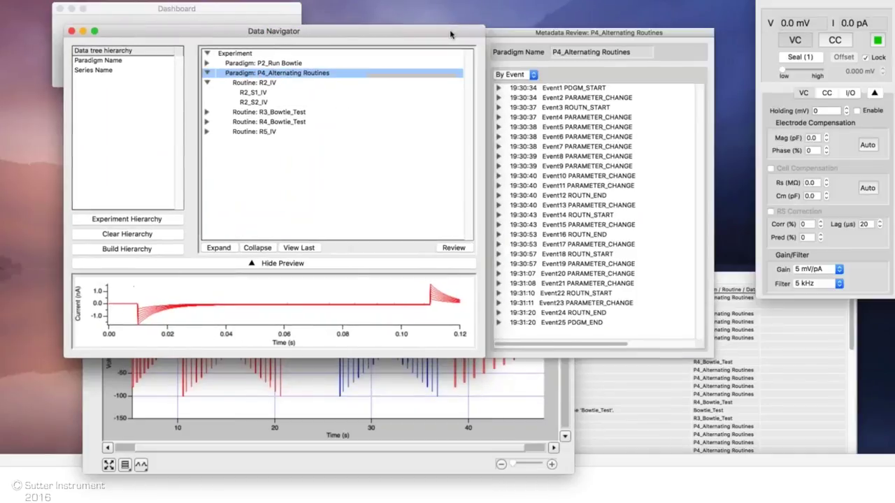
# List the paradigm's metadata by parameter and examine the Amplifier Model, Amplifier Serial Number and further parameters.
pyautogui.click(535, 75)
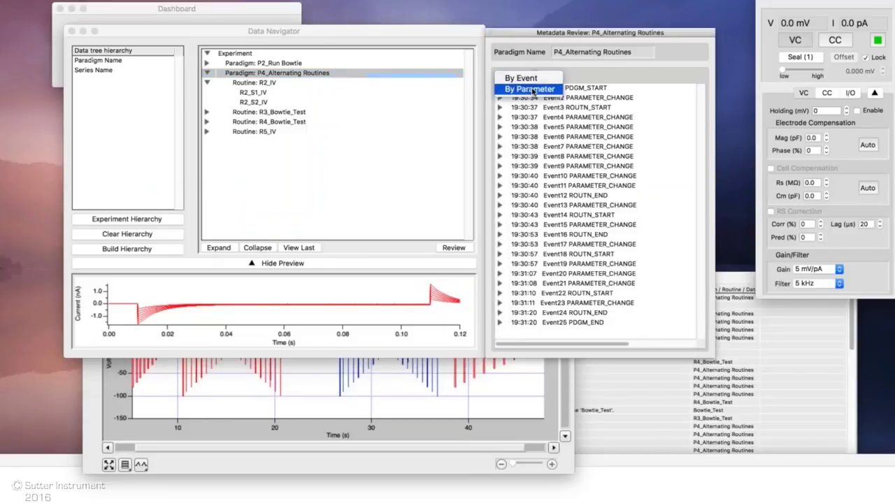
pyautogui.click(533, 89)
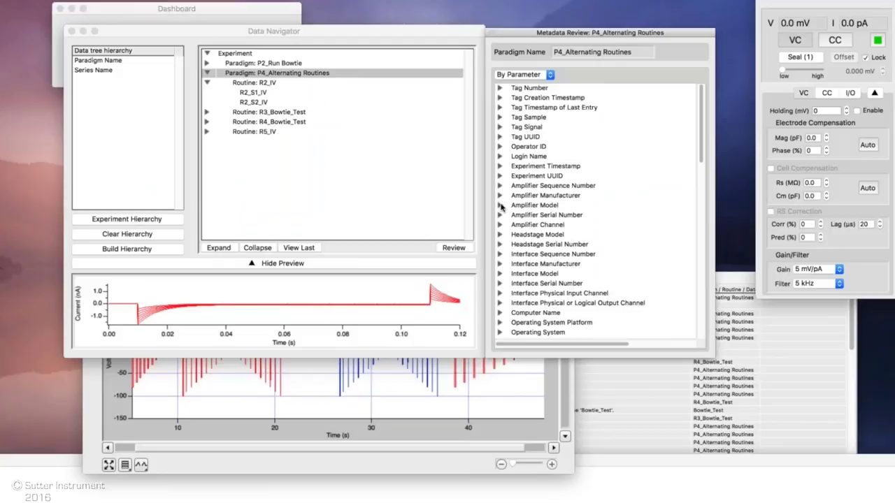
pyautogui.click(500, 205)
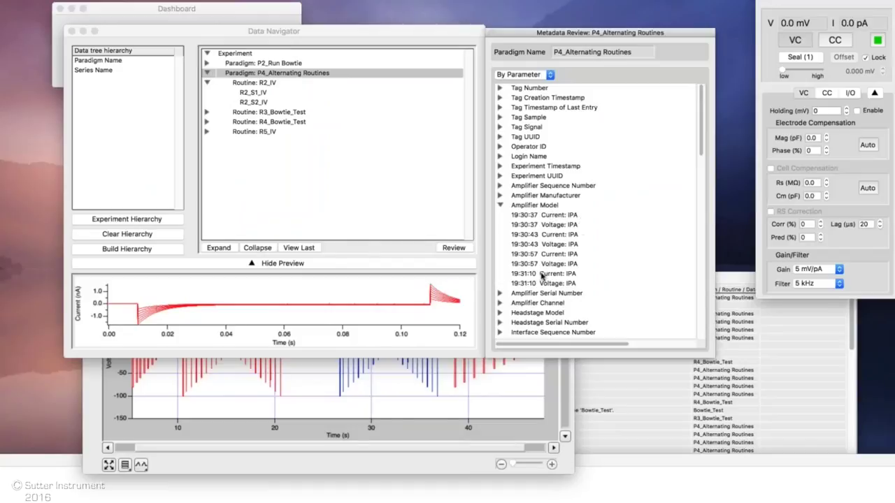
pyautogui.click(499, 294)
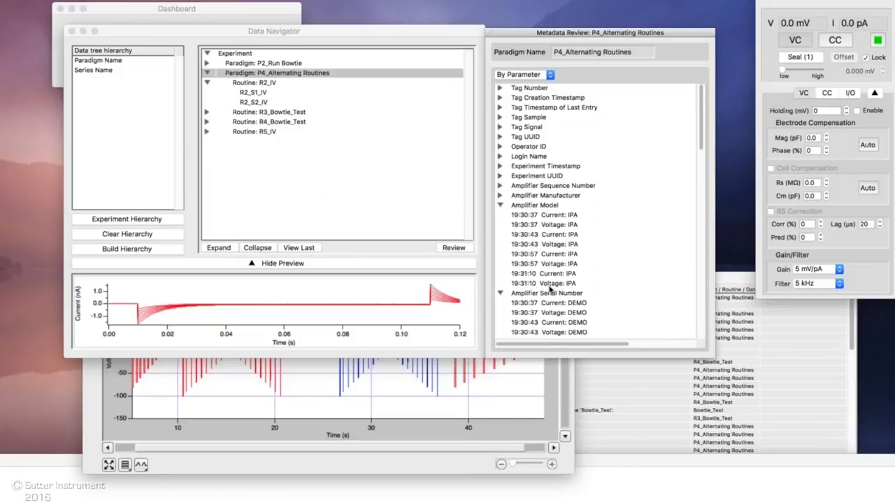
pyautogui.scroll(-10, 609, 278)
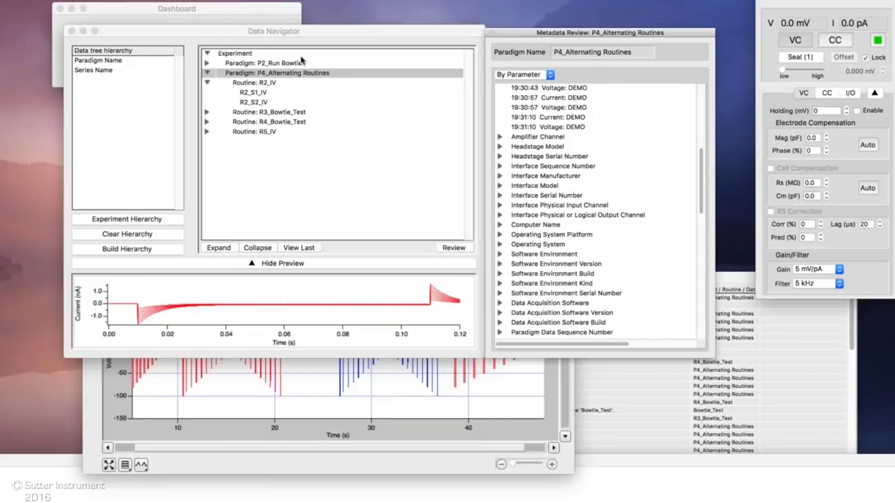
# Open the Set Metadata Values window from the data acquisition tools.
pyautogui.click(227, 9)
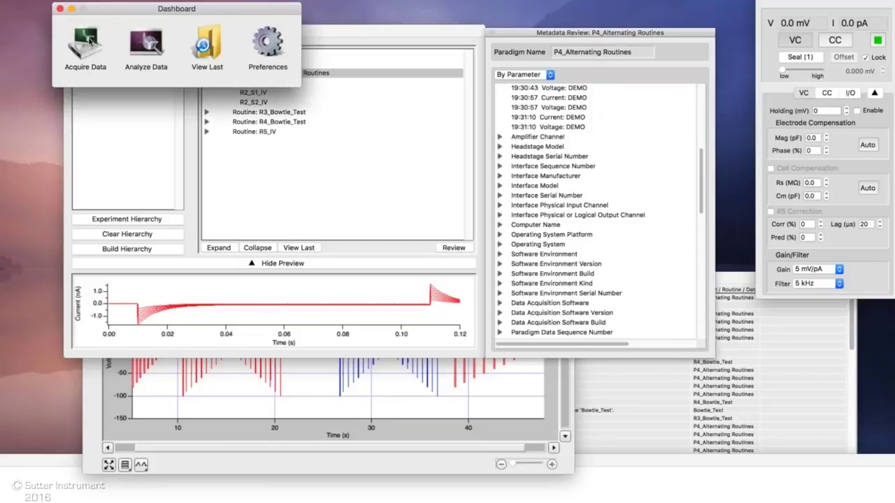
pyautogui.click(89, 41)
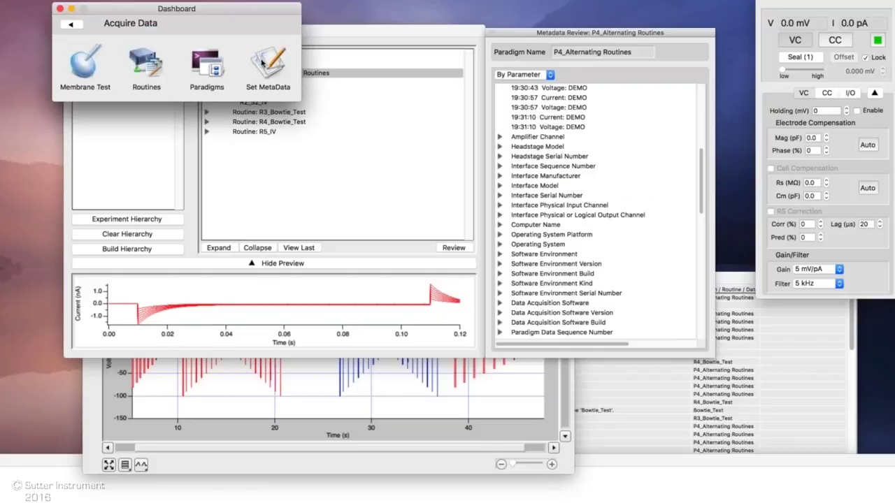
pyautogui.click(267, 65)
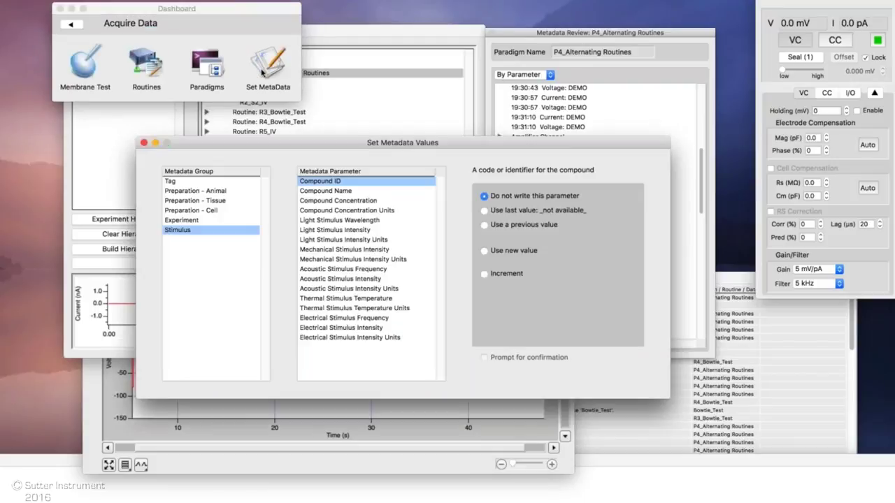
# Look through the previous values for the Animal Identifier in the Preparation - Animal group and set the parameter to increment by routine.
pyautogui.click(223, 192)
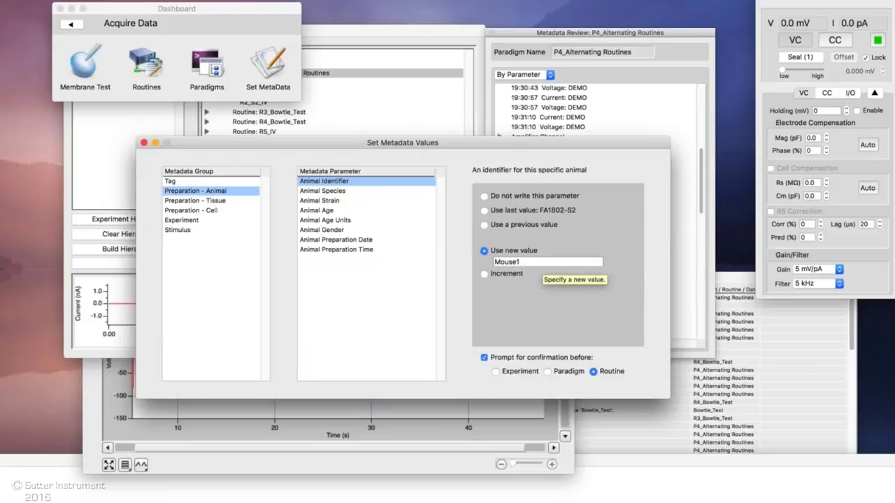
pyautogui.click(525, 226)
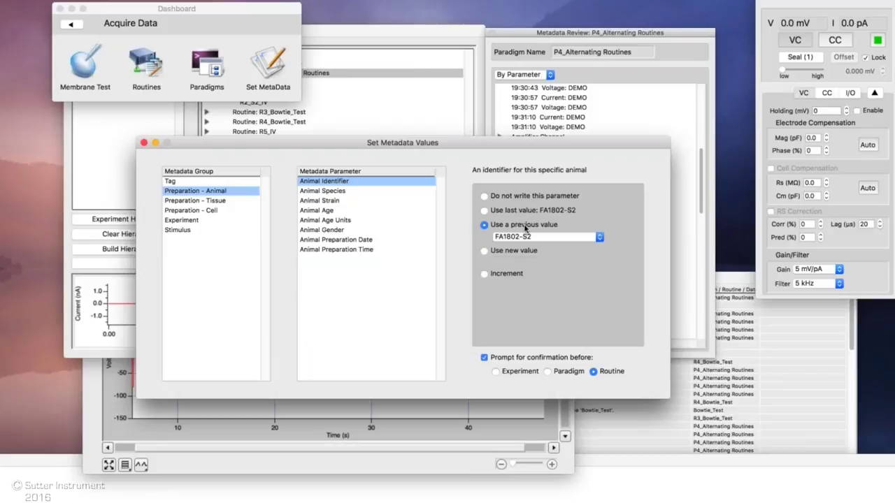
pyautogui.click(560, 238)
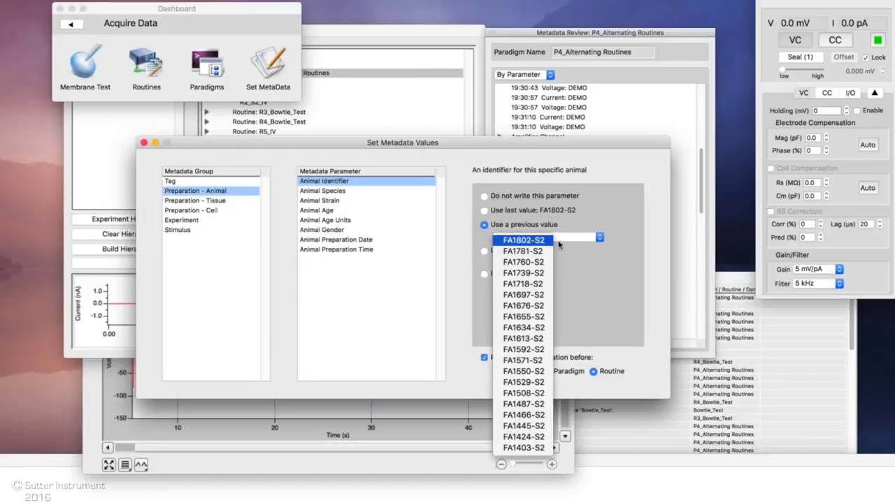
pyautogui.click(630, 311)
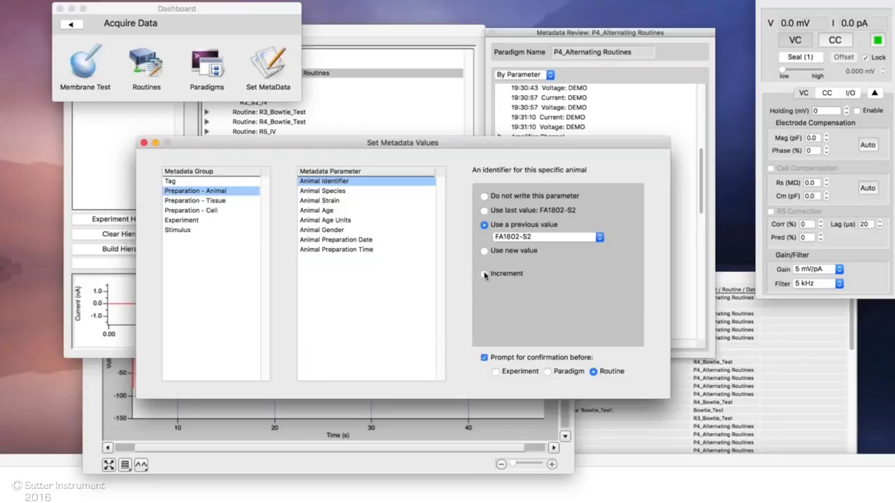
pyautogui.click(485, 274)
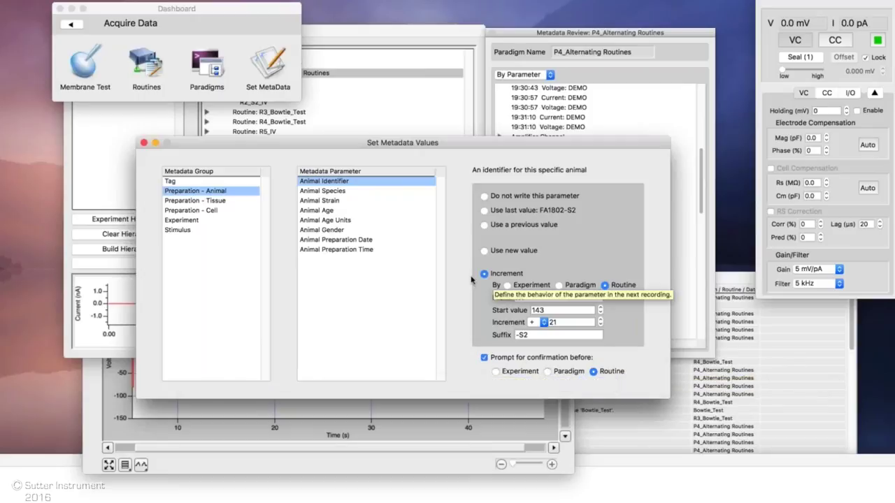
# Examine the value settings of Organ Region and Organ in Preparation - Tissue, the Experiment group, and Compound Concentration in Stimulus.
pyautogui.click(203, 202)
pyautogui.click(316, 198)
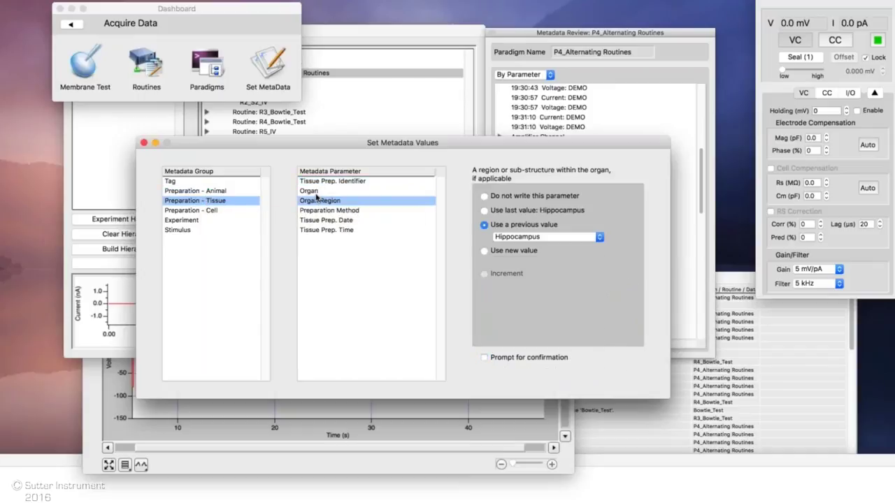
pyautogui.click(316, 193)
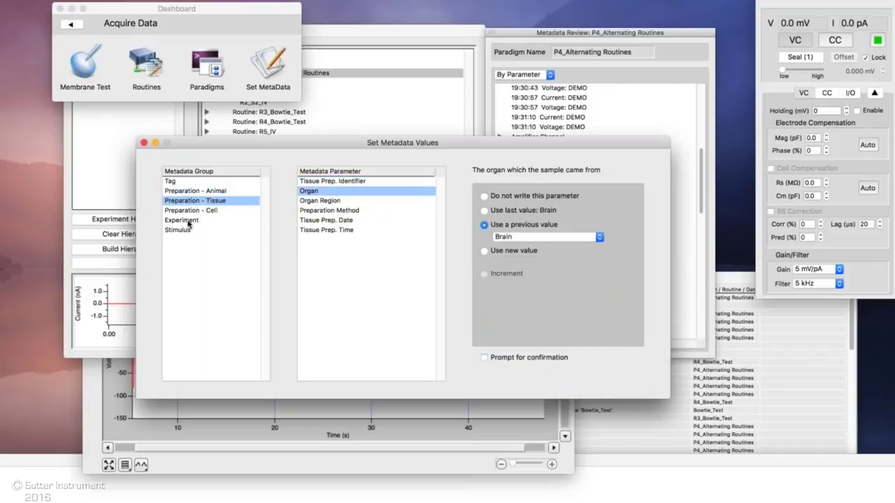
pyautogui.click(186, 221)
pyautogui.click(183, 231)
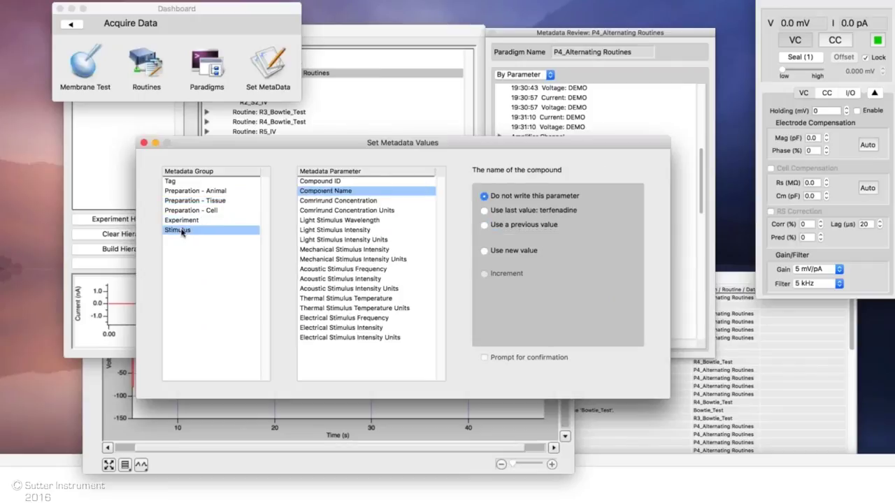
pyautogui.click(345, 202)
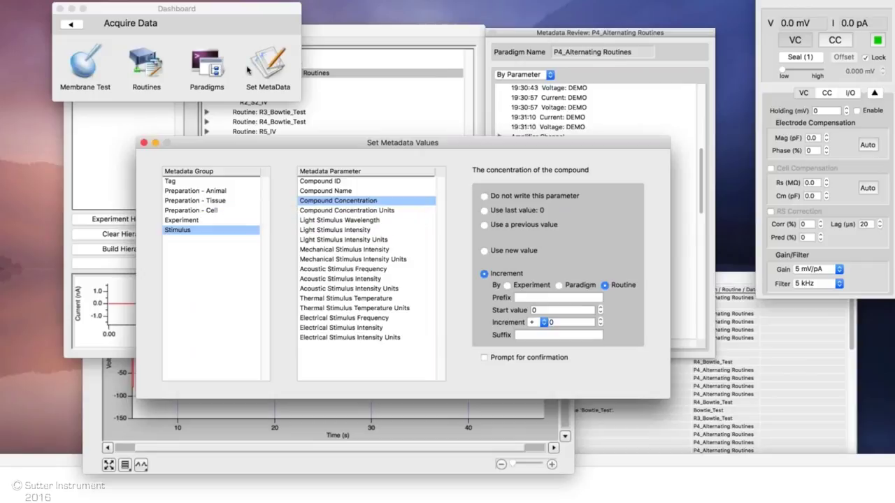
# Set the data categorization detail to level 3 (Full) in the preferences and reopen the Set Metadata Values window.
pyautogui.click(71, 24)
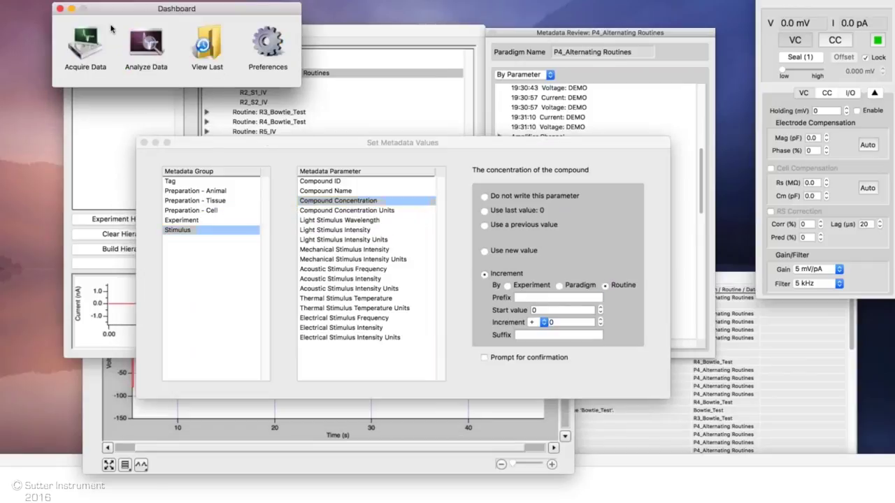
pyautogui.click(266, 46)
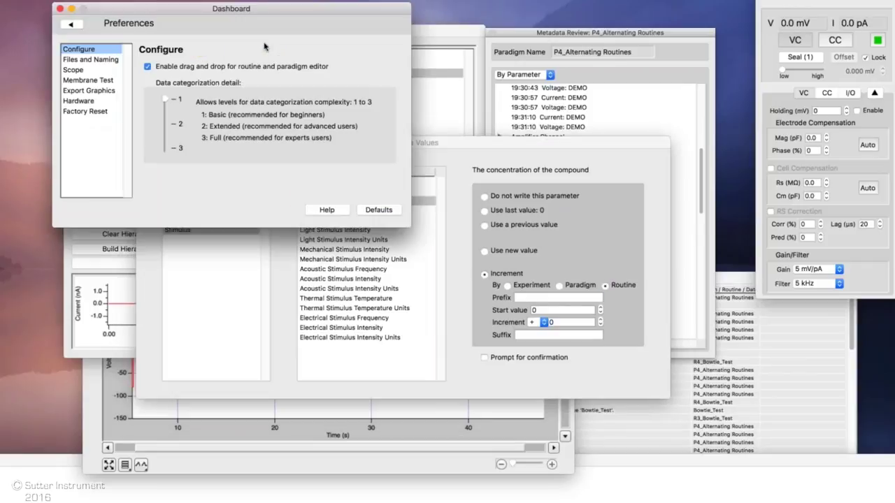
pyautogui.click(166, 147)
pyautogui.click(67, 27)
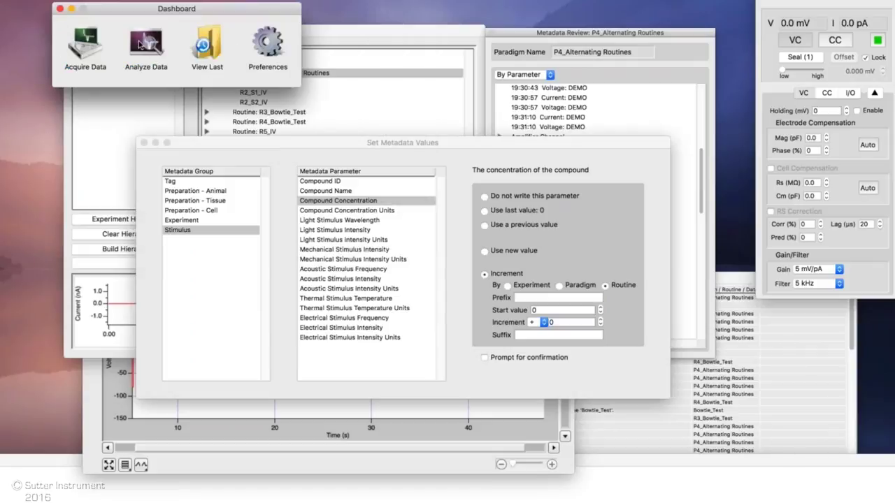
pyautogui.click(77, 44)
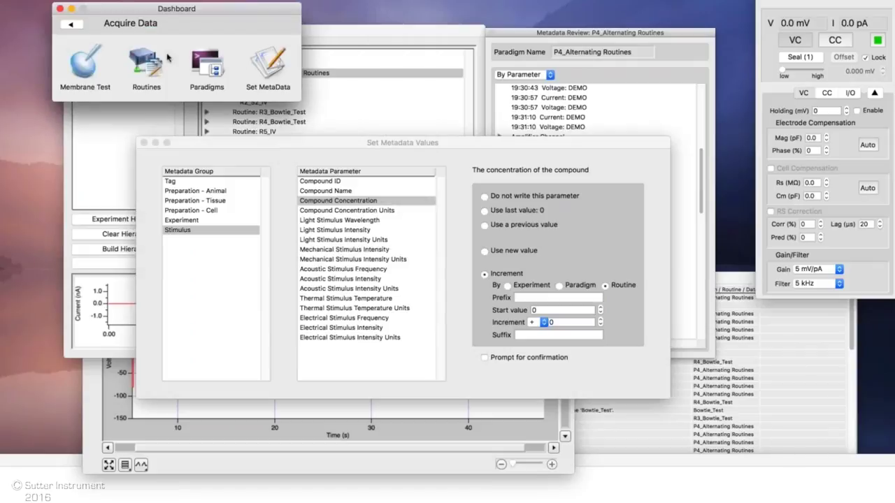
pyautogui.click(265, 68)
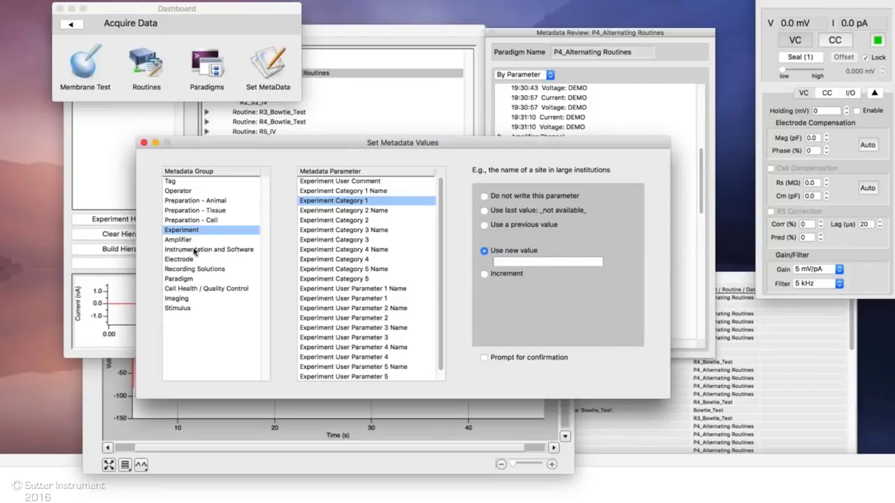
# Examine the parameters of the Instrumentation and Software, Amplifier and Imaging metadata groups, including Image File Name.
pyautogui.click(196, 250)
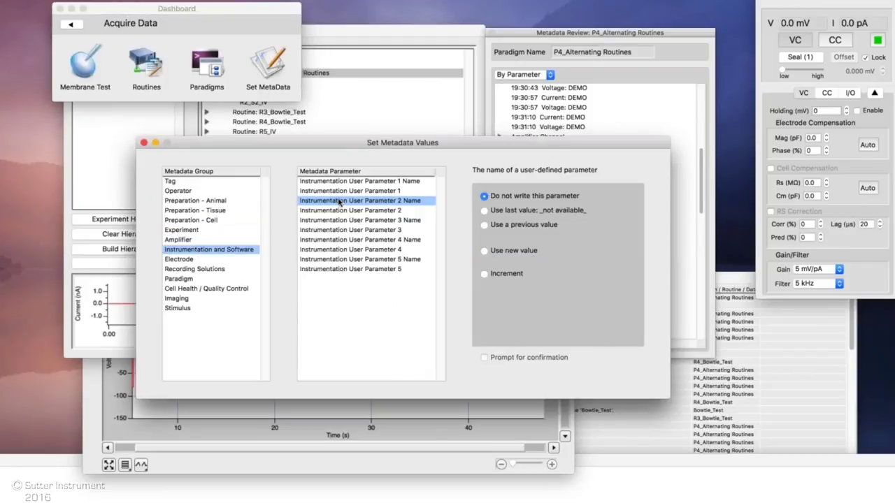
pyautogui.click(183, 241)
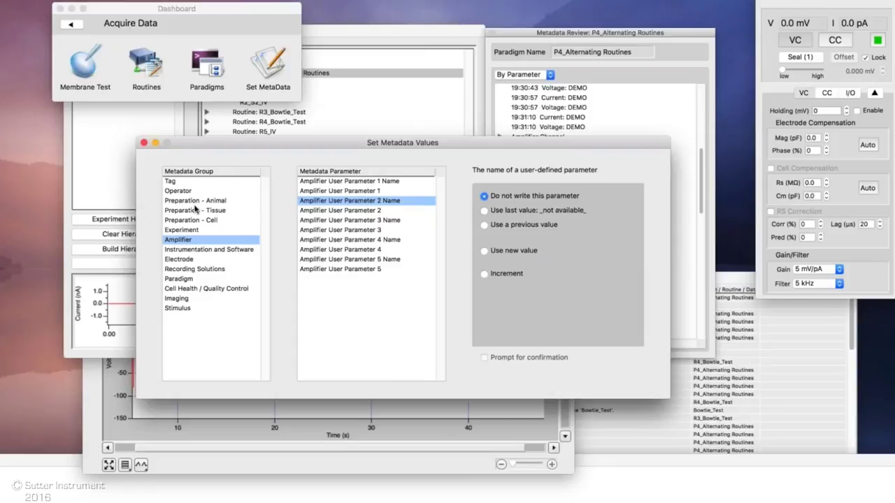
pyautogui.click(183, 300)
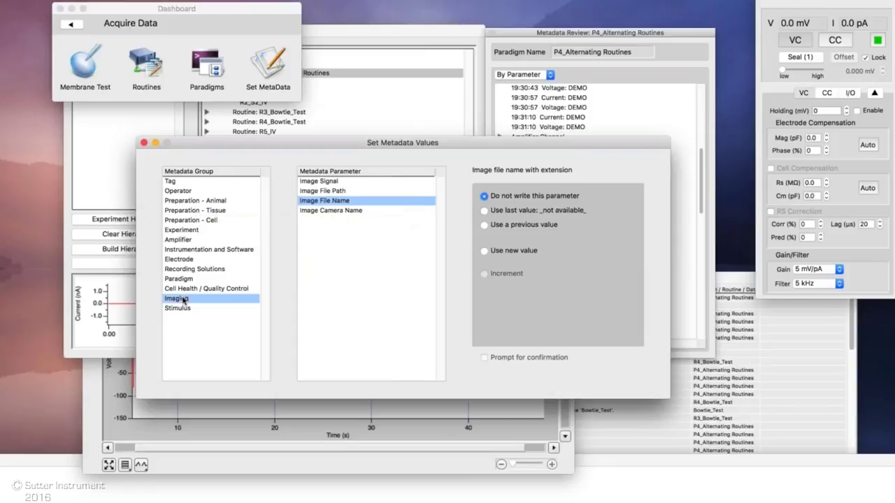
pyautogui.click(336, 200)
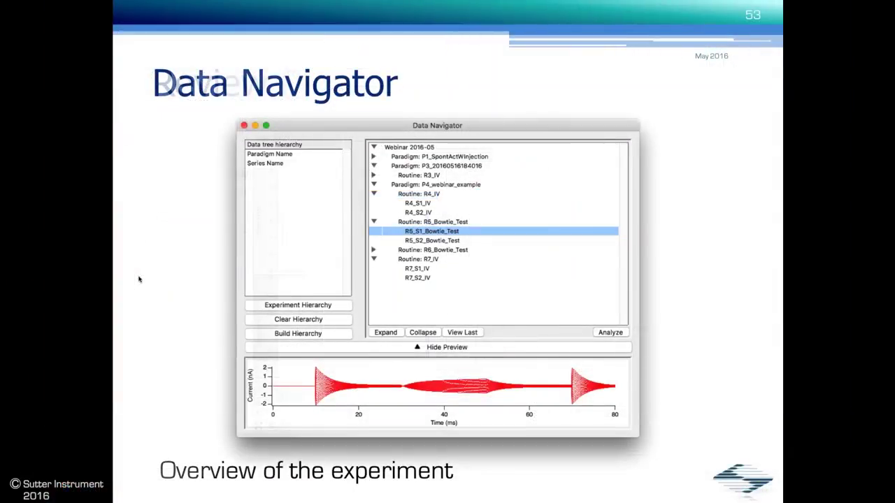
pyautogui.press('Right')
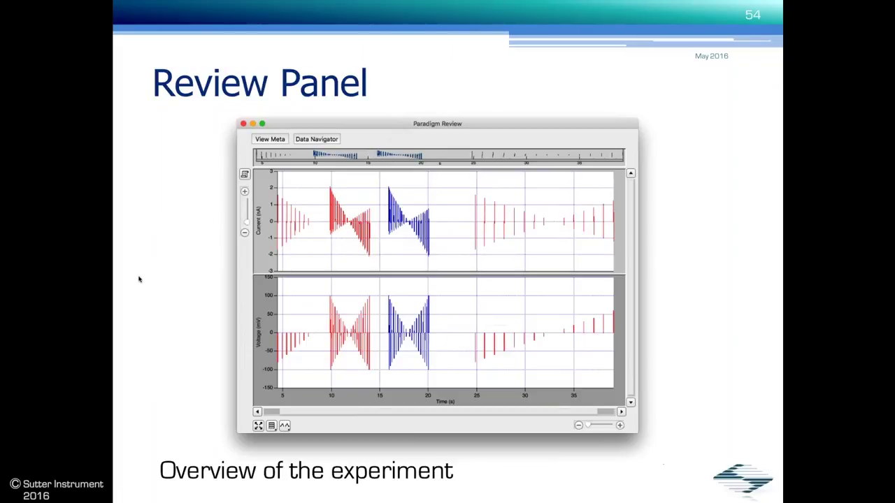
pyautogui.press('Right')
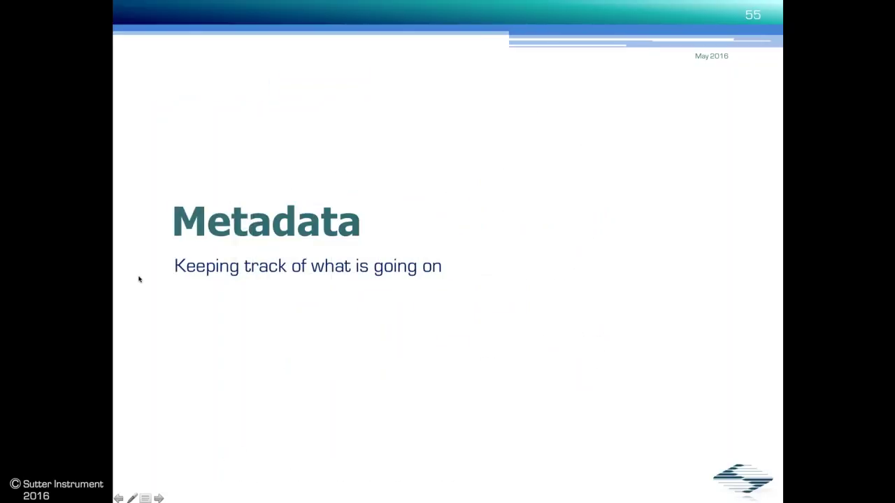
pyautogui.press('Right')
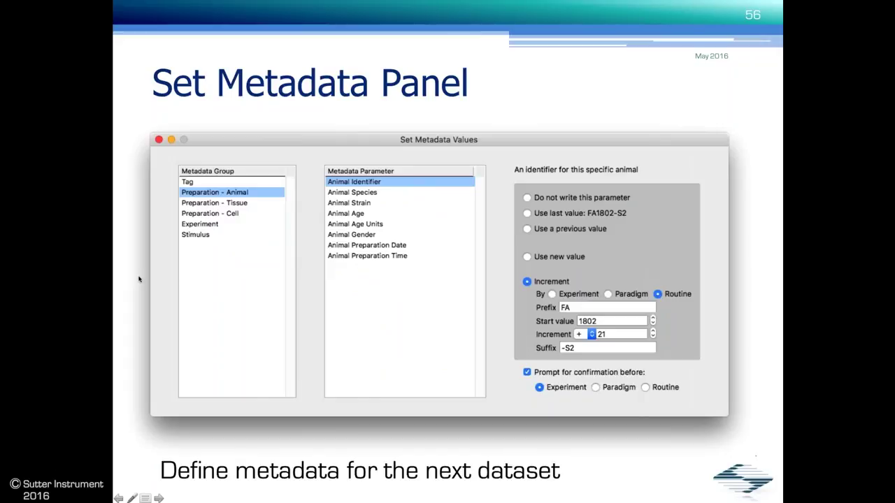
pyautogui.press('Right')
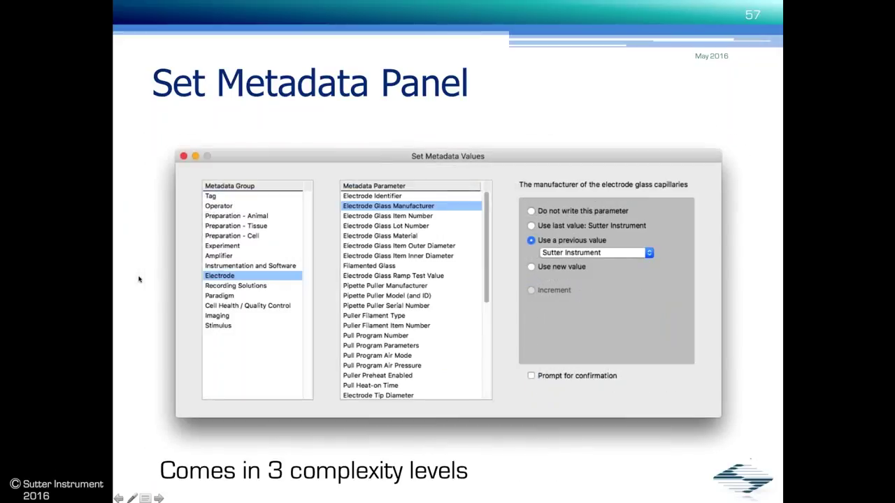
pyautogui.press('Right')
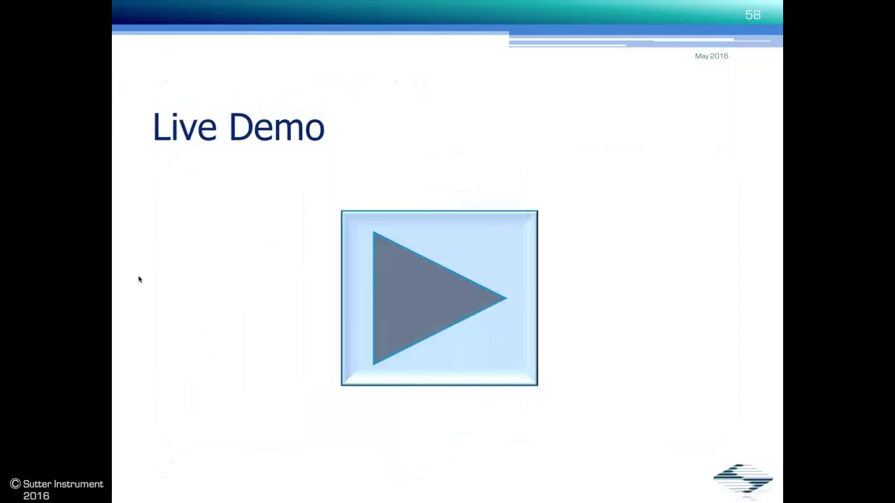
pyautogui.press('Right')
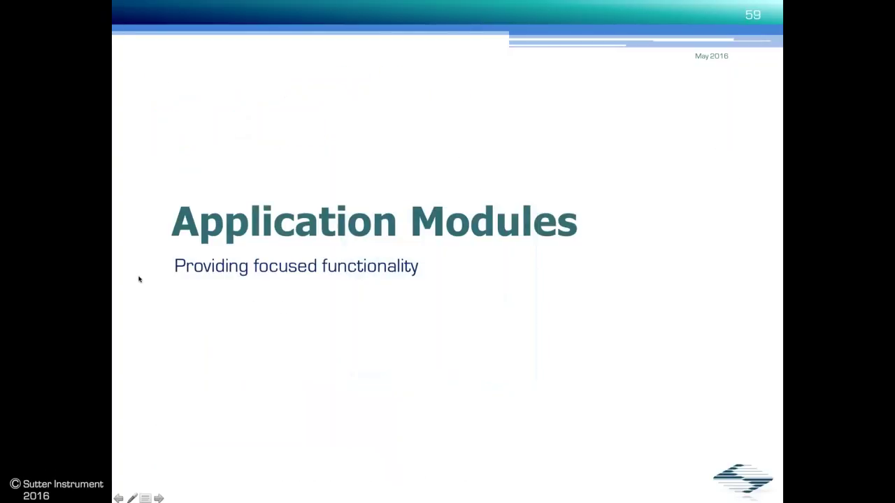